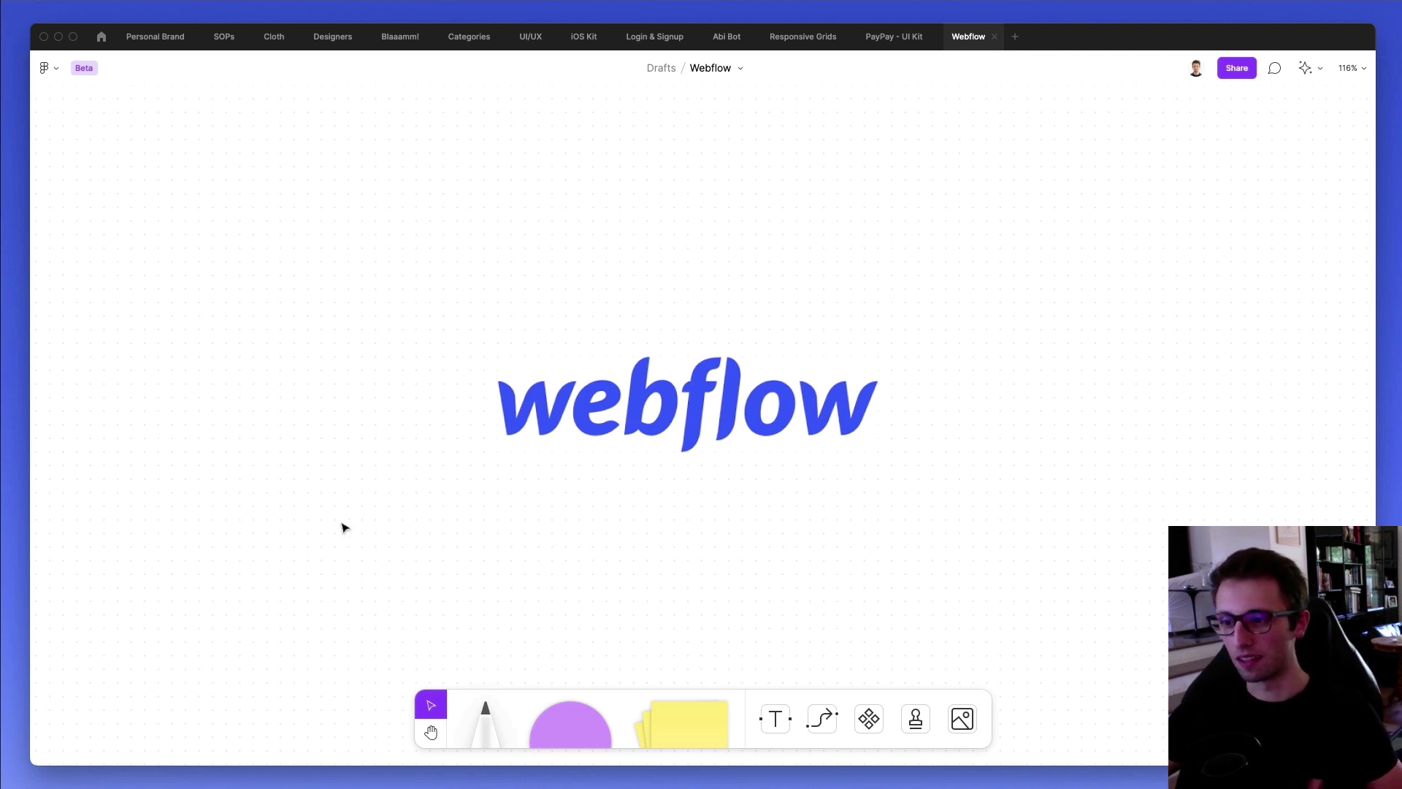
# With the Pencil, draw a circled L upper left and a curved line to the webflow logo.
pyautogui.click(485, 704)
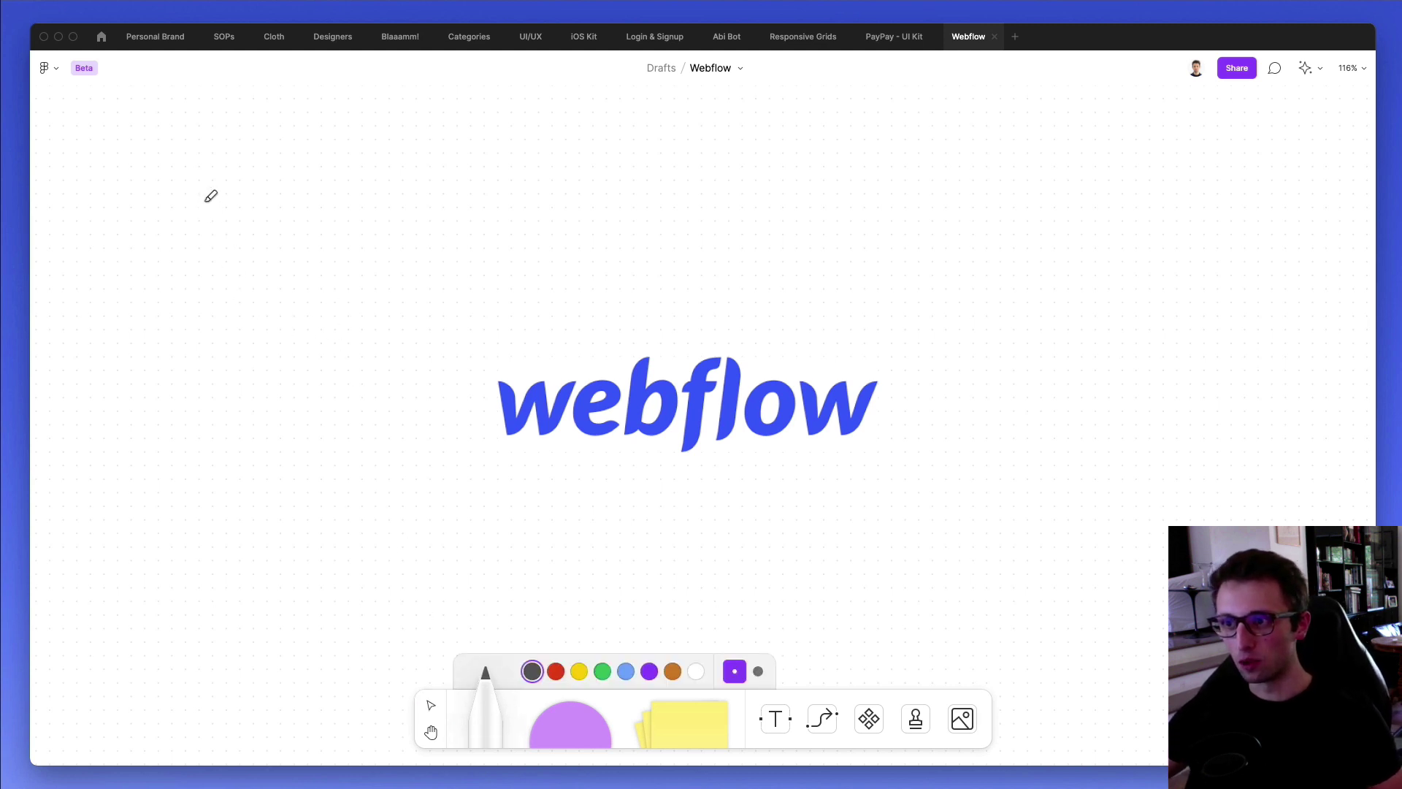
pyautogui.moveTo(201, 203)
pyautogui.mouseDown()
pyautogui.moveTo(199, 264)
pyautogui.moveTo(233, 280)
pyautogui.moveTo(288, 279)
pyautogui.mouseUp()
pyautogui.moveTo(200, 168)
pyautogui.mouseDown()
pyautogui.moveTo(205, 332)
pyautogui.moveTo(303, 313)
pyautogui.moveTo(297, 166)
pyautogui.moveTo(210, 142)
pyautogui.mouseUp()
pyautogui.moveTo(324, 290); pyautogui.dragTo(471, 373)
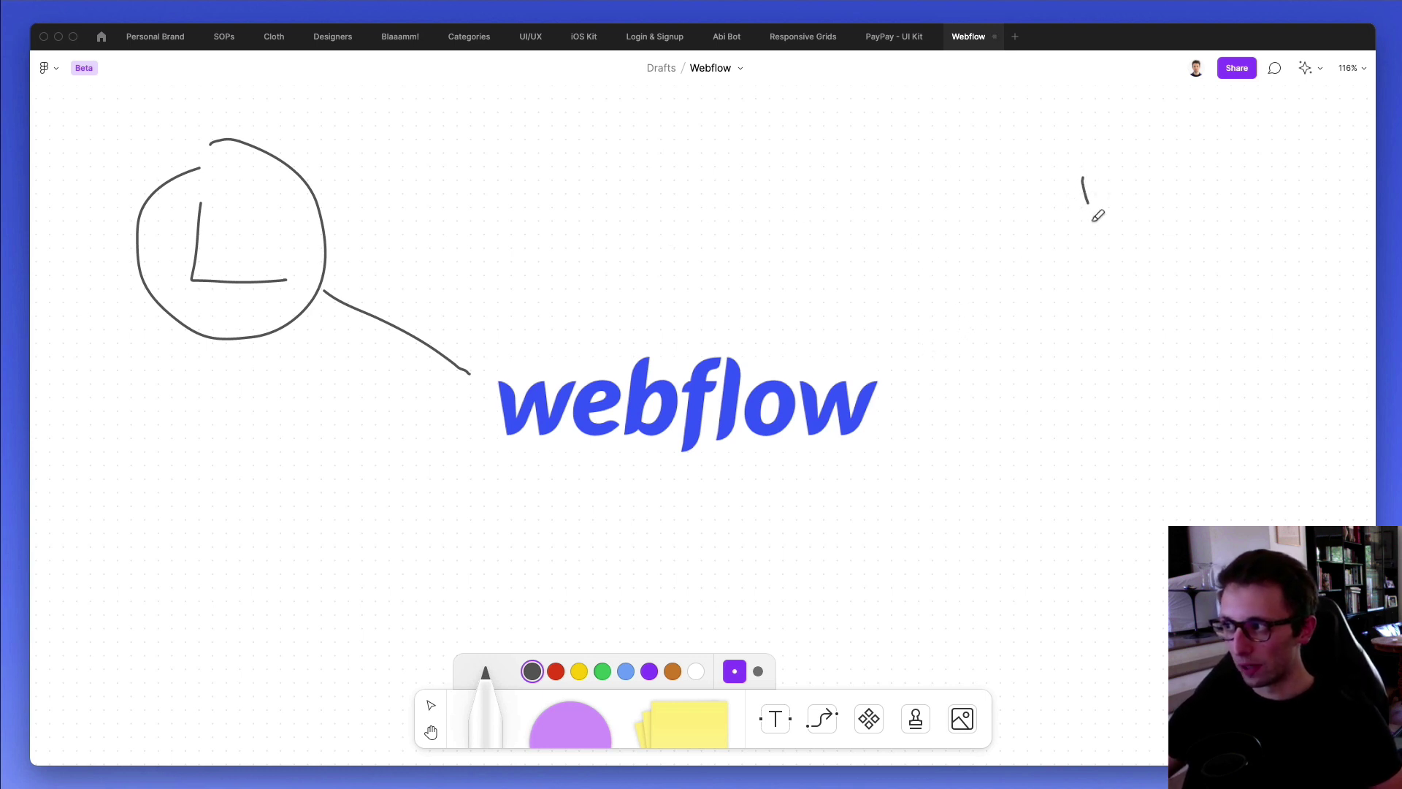
# Draw a circled C at upper right and a short line from the webflow logo to it.
pyautogui.moveTo(1145, 184)
pyautogui.mouseDown()
pyautogui.moveTo(1030, 218)
pyautogui.moveTo(1031, 254)
pyautogui.moveTo(1061, 280)
pyautogui.moveTo(1159, 296)
pyautogui.mouseUp()
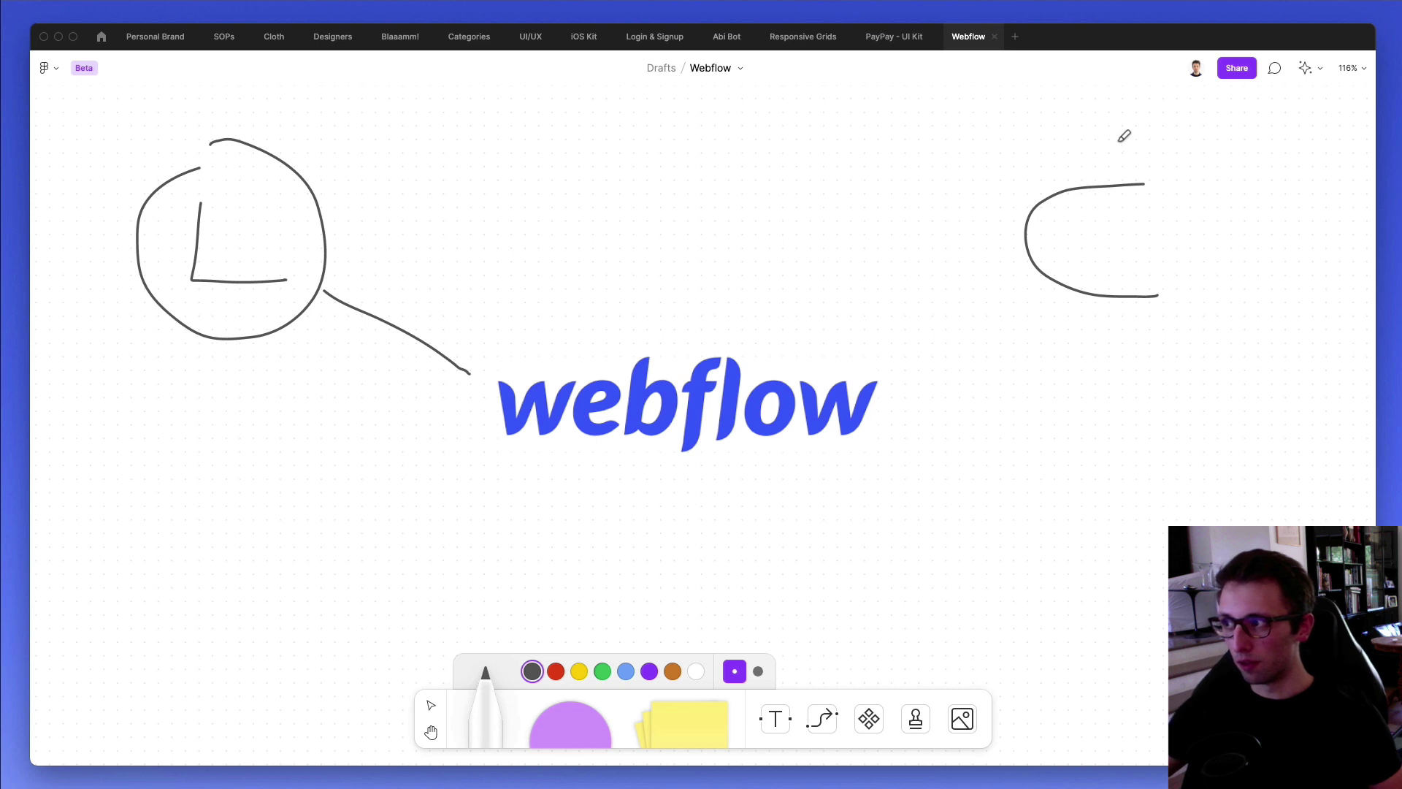
pyautogui.moveTo(1129, 135)
pyautogui.mouseDown()
pyautogui.moveTo(1064, 137)
pyautogui.moveTo(982, 182)
pyautogui.moveTo(974, 273)
pyautogui.moveTo(995, 315)
pyautogui.moveTo(1060, 351)
pyautogui.moveTo(1189, 355)
pyautogui.moveTo(1259, 284)
pyautogui.moveTo(1250, 202)
pyautogui.moveTo(1187, 146)
pyautogui.moveTo(1138, 133)
pyautogui.mouseUp()
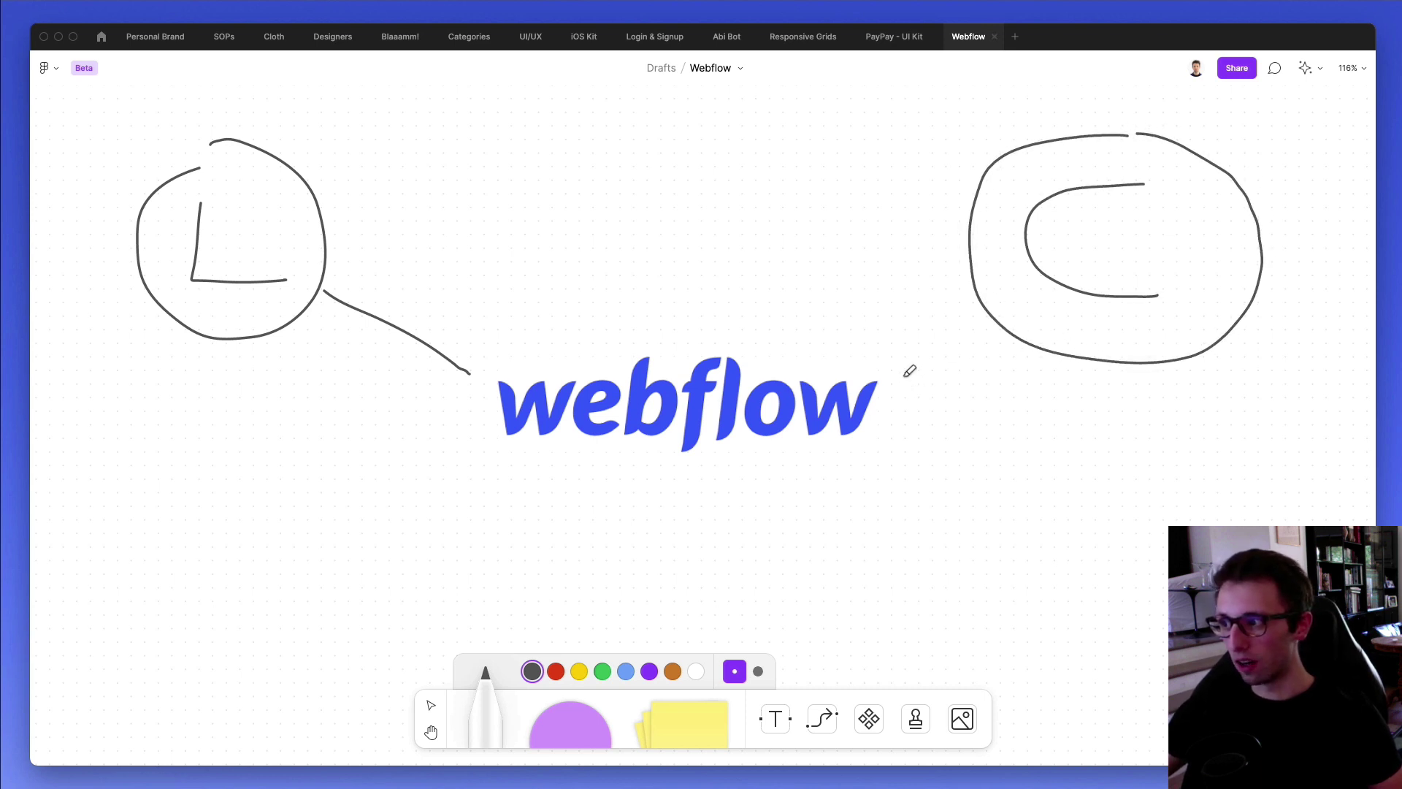
pyautogui.moveTo(903, 376); pyautogui.dragTo(980, 324)
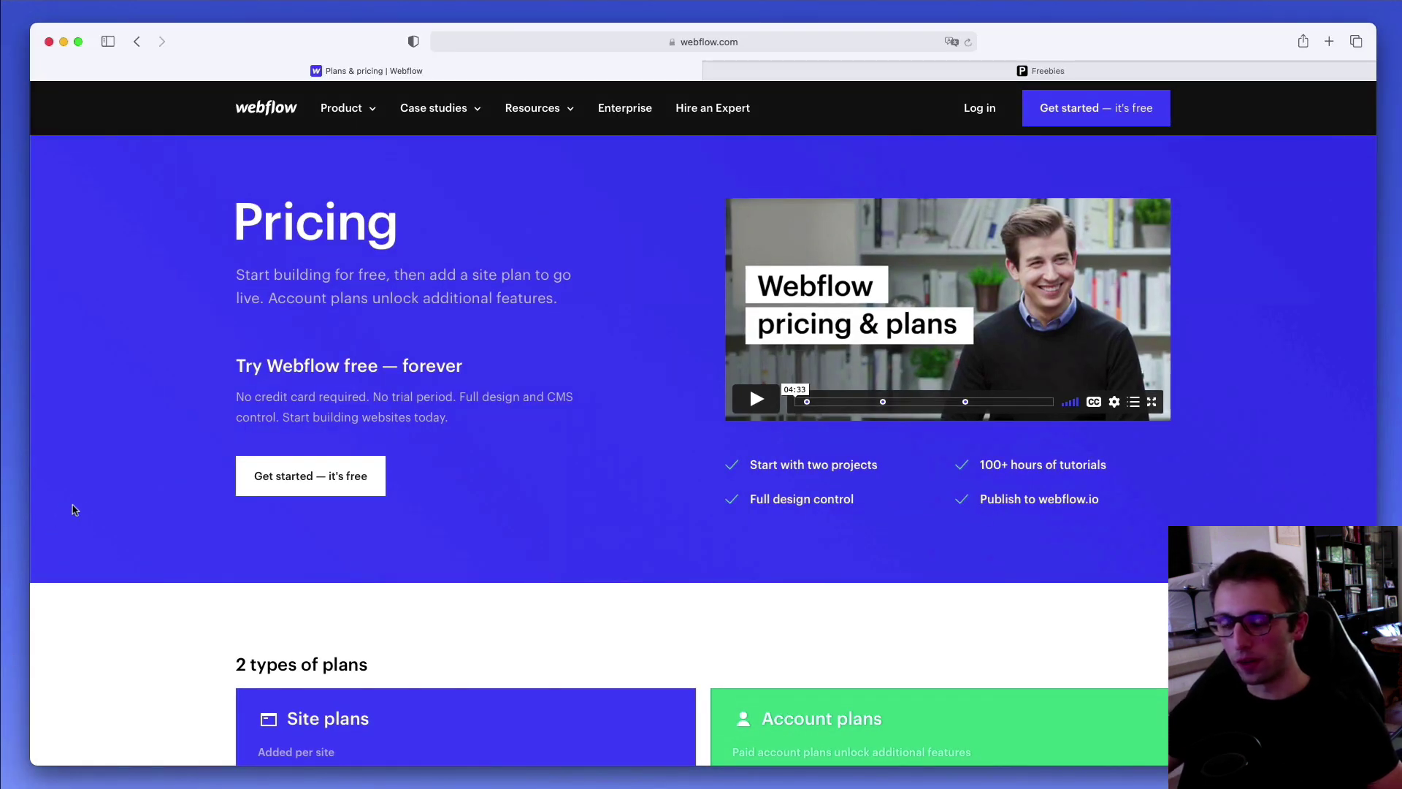
# Scroll the Webflow pricing page down to the Site plans comparison table.
pyautogui.scroll(-2, 103, 509)
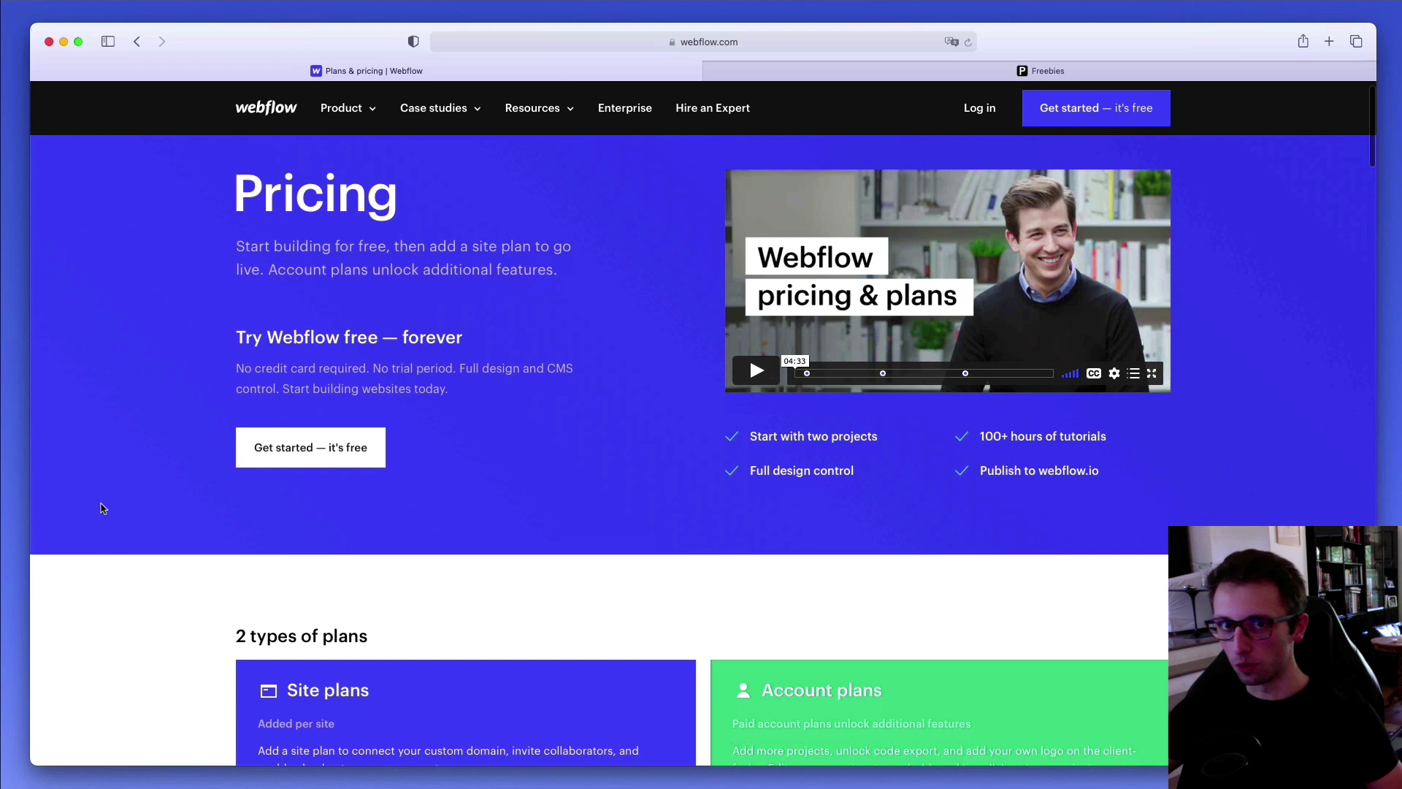
pyautogui.scroll(-10, 103, 509)
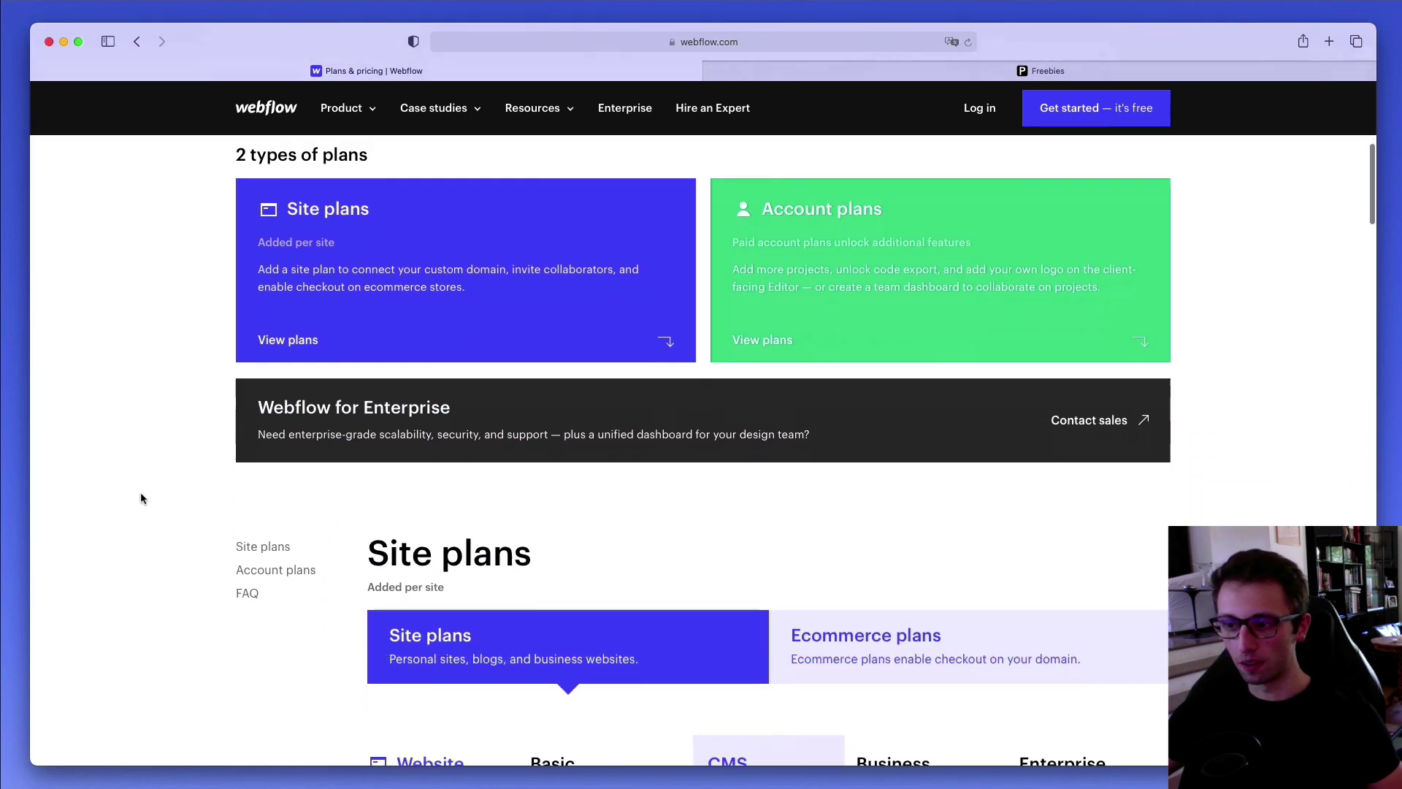
pyautogui.scroll(-4, 142, 496)
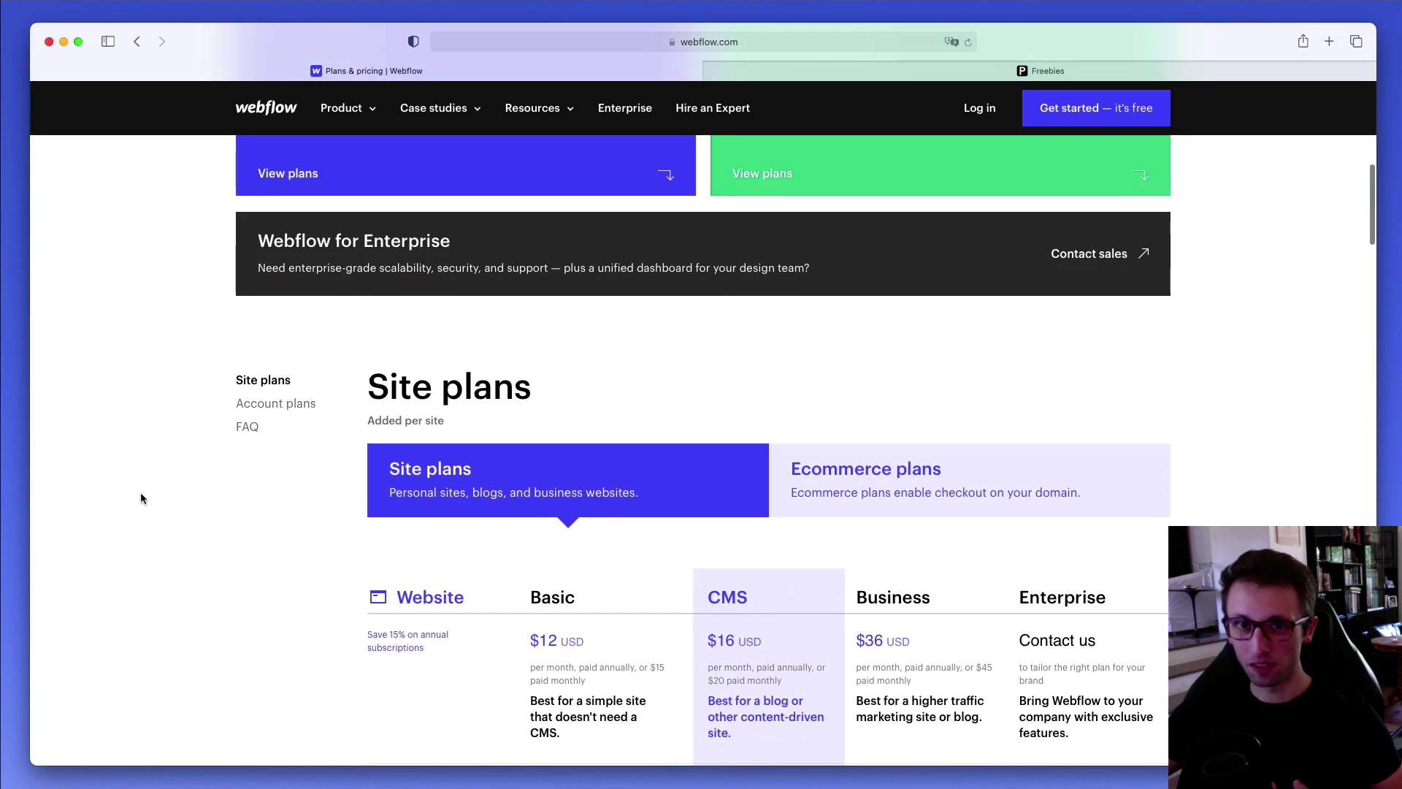
pyautogui.scroll(-1, 142, 496)
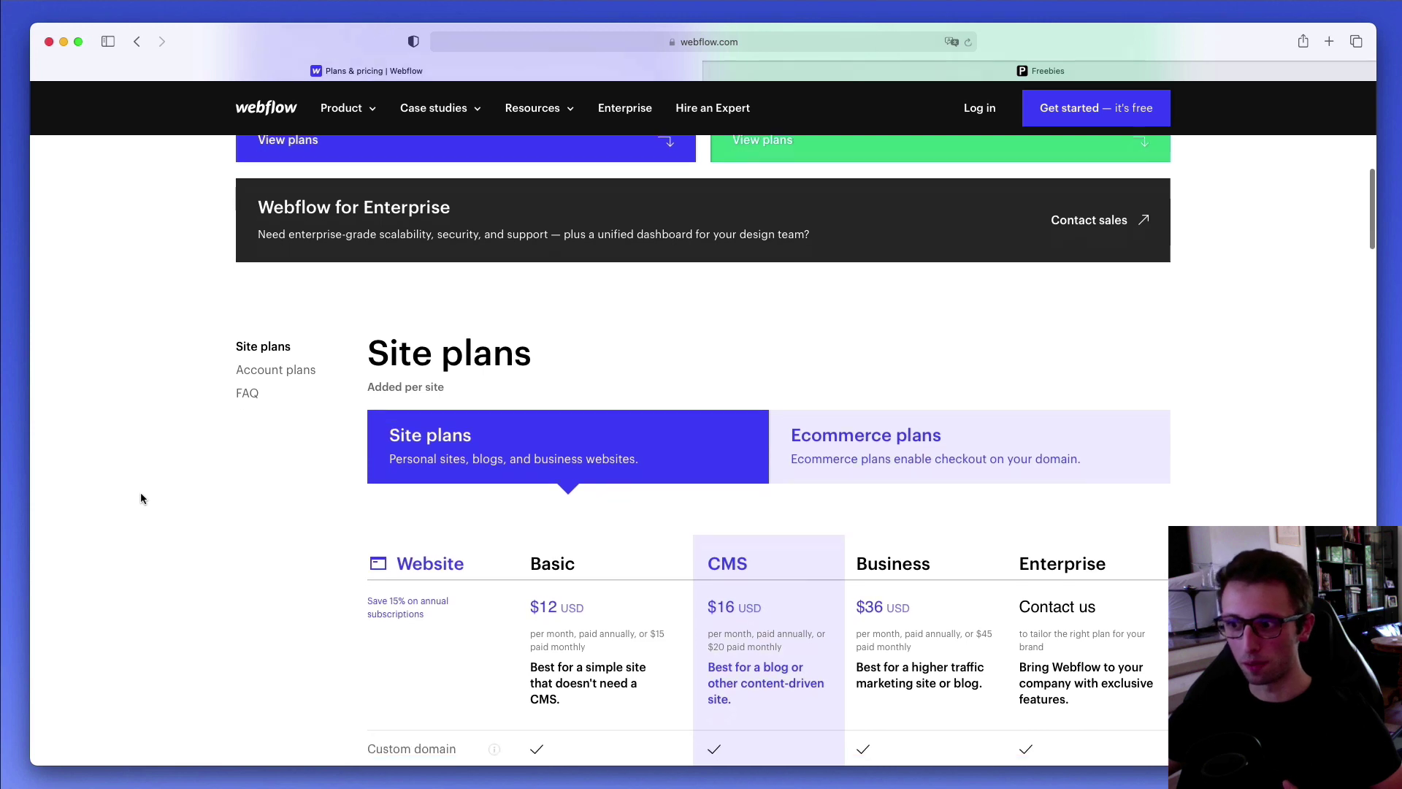
pyautogui.scroll(-4, 142, 499)
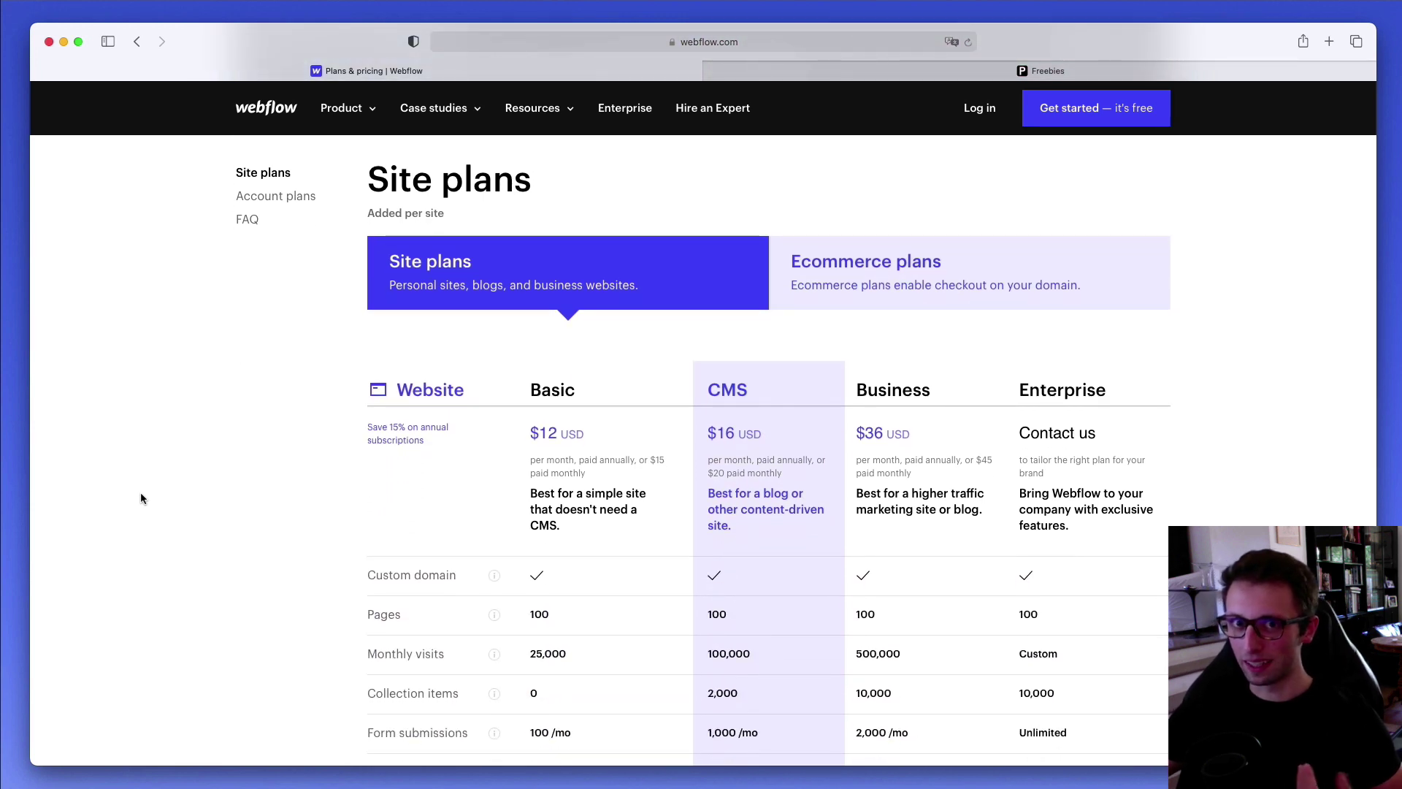
pyautogui.scroll(-1, 142, 498)
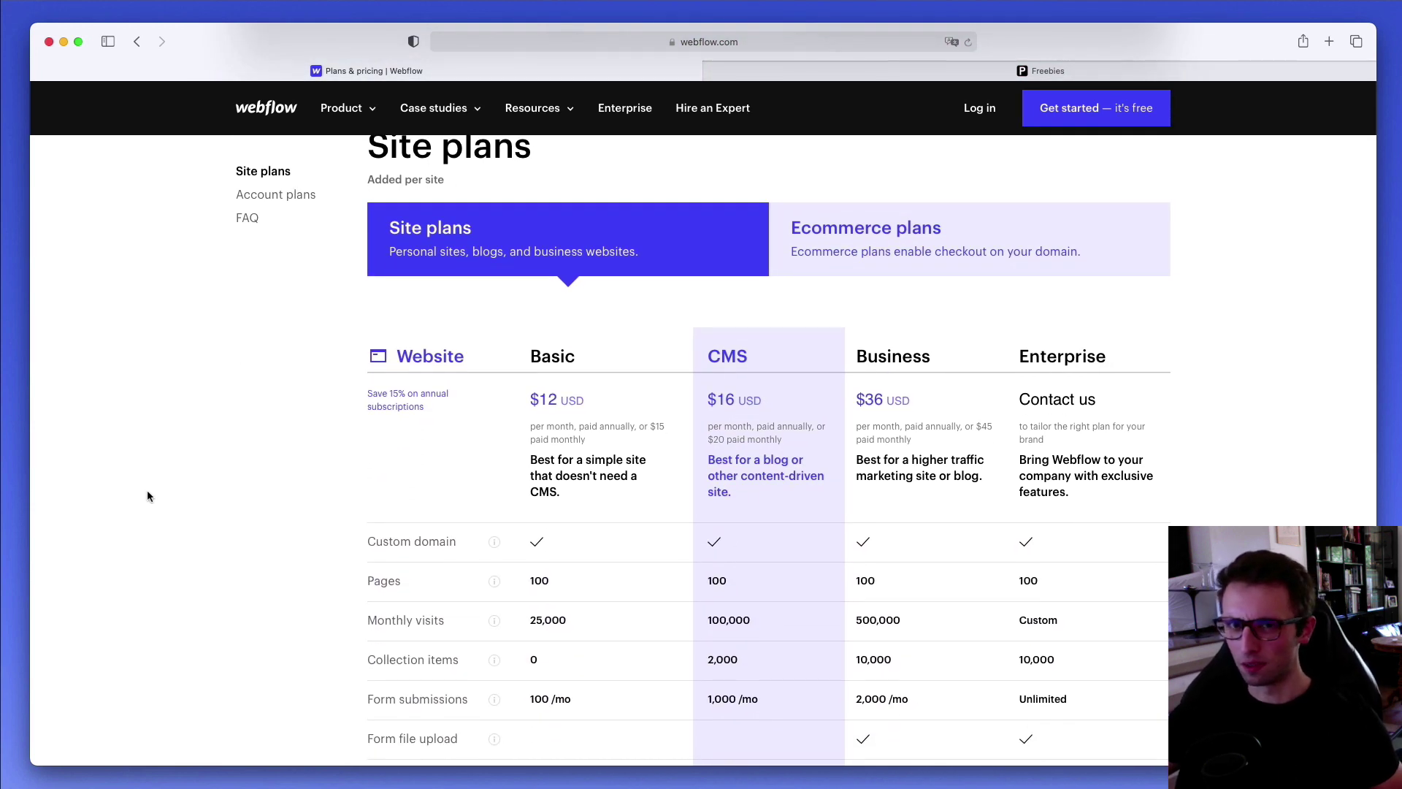
pyautogui.scroll(-2, 181, 484)
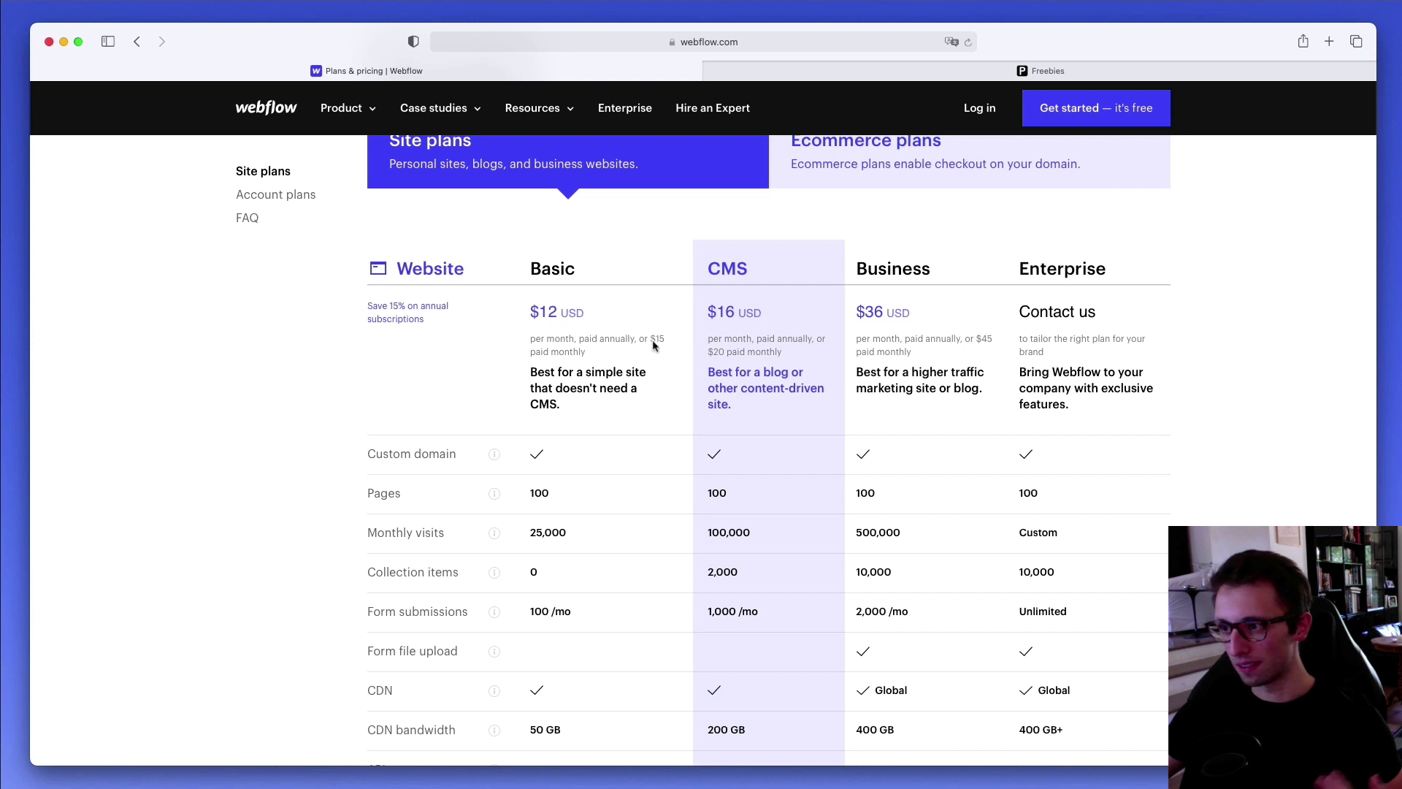
pyautogui.scroll(-3, 601, 334)
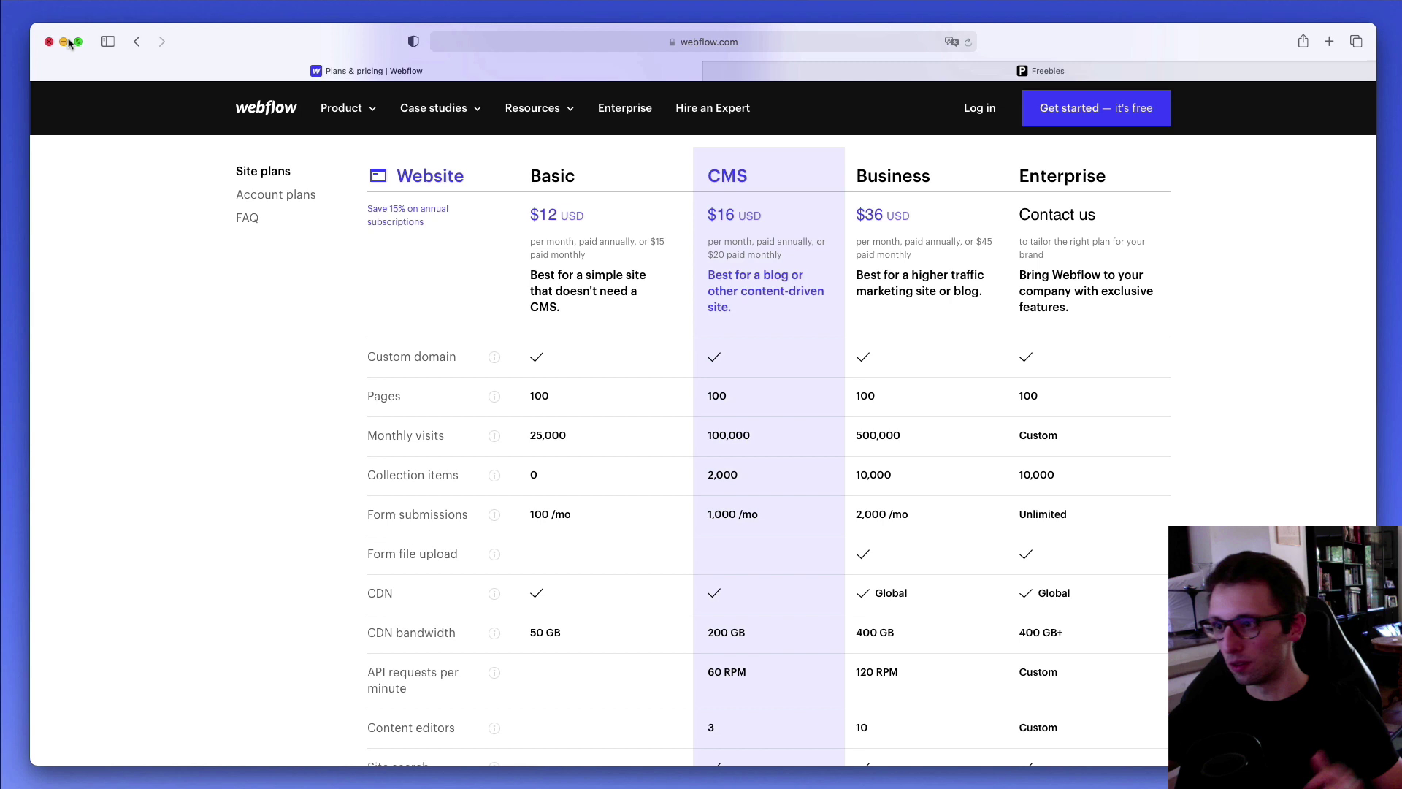
# Look over the Site plans pricing table, then switch to the Freebies tab.
pyautogui.scroll(-3, 471, 305)
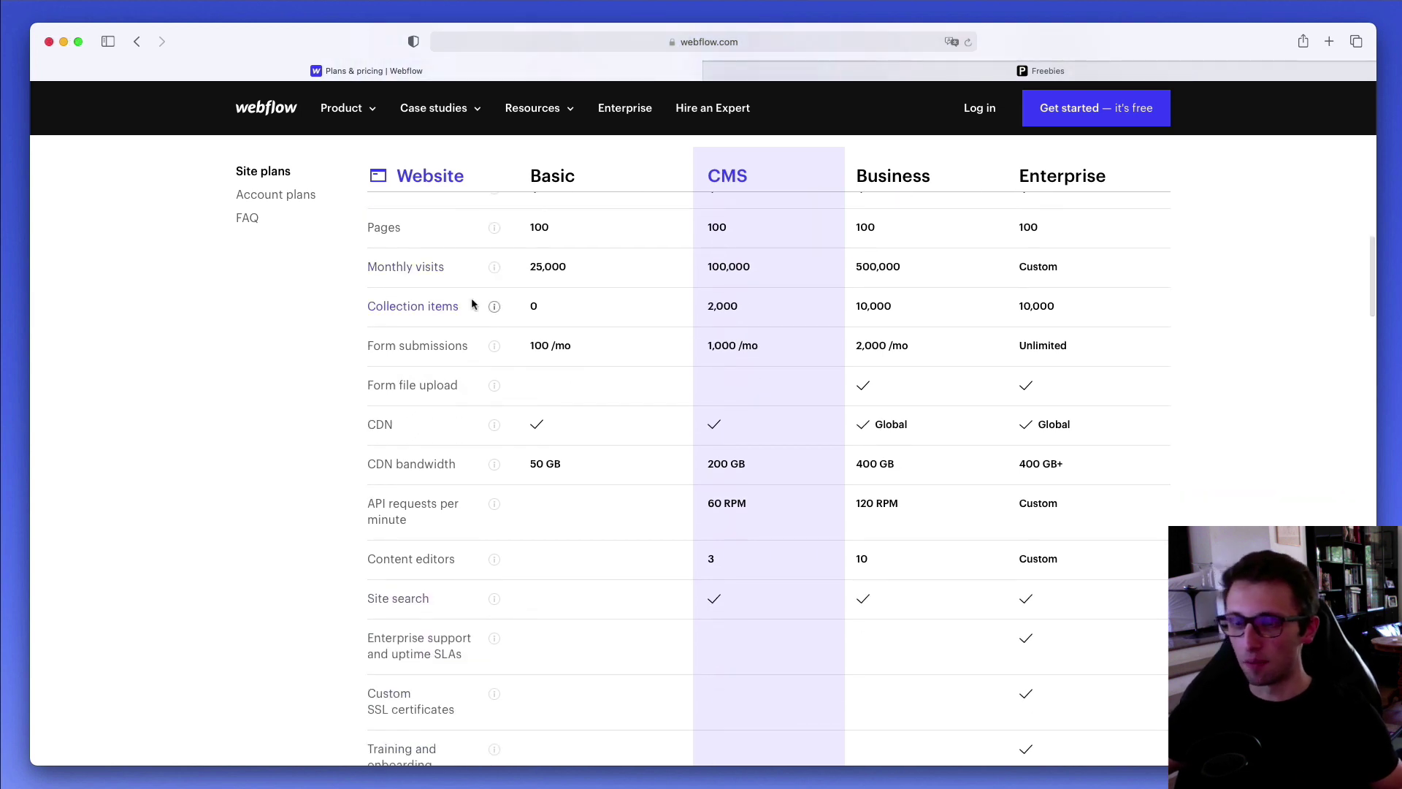
pyautogui.scroll(4, 471, 305)
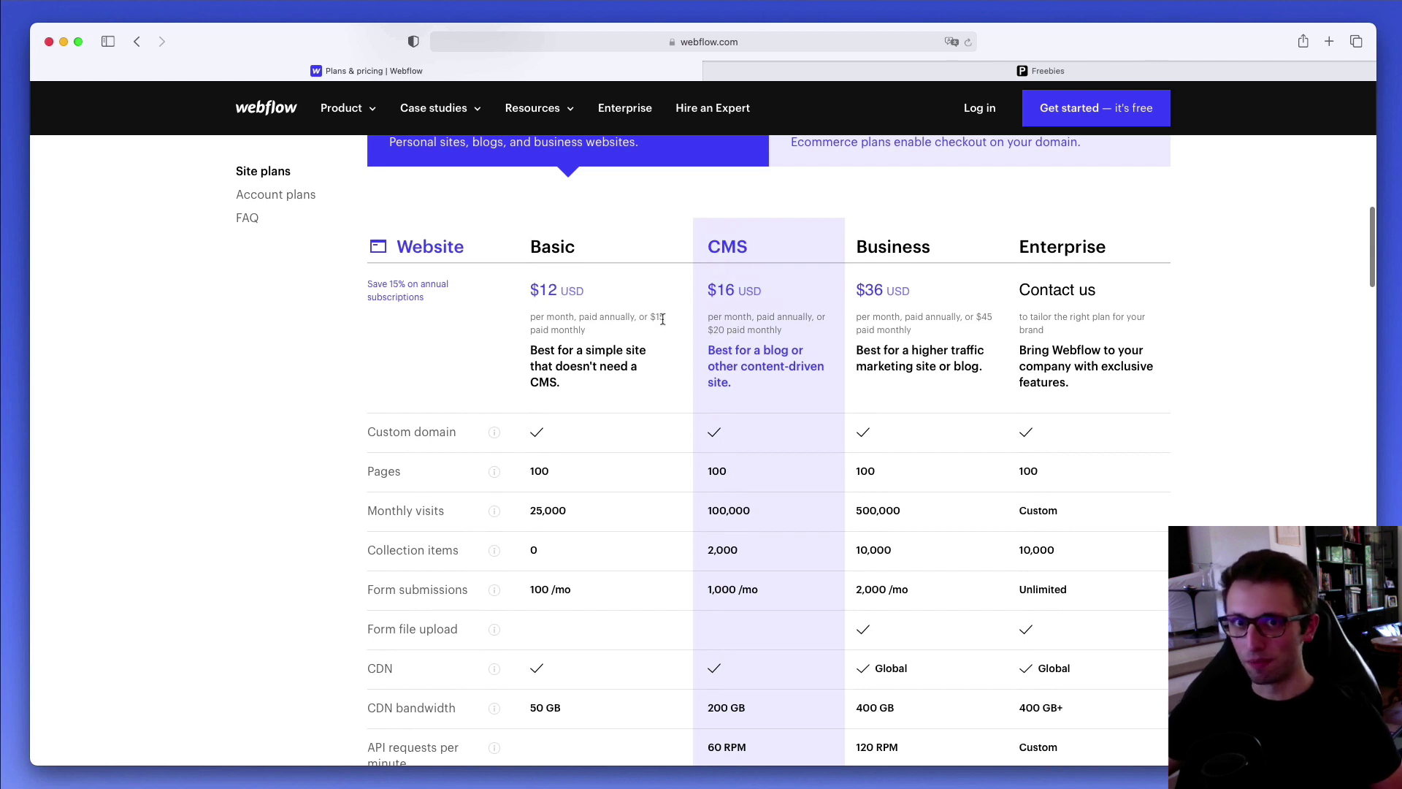
pyautogui.scroll(-4, 596, 380)
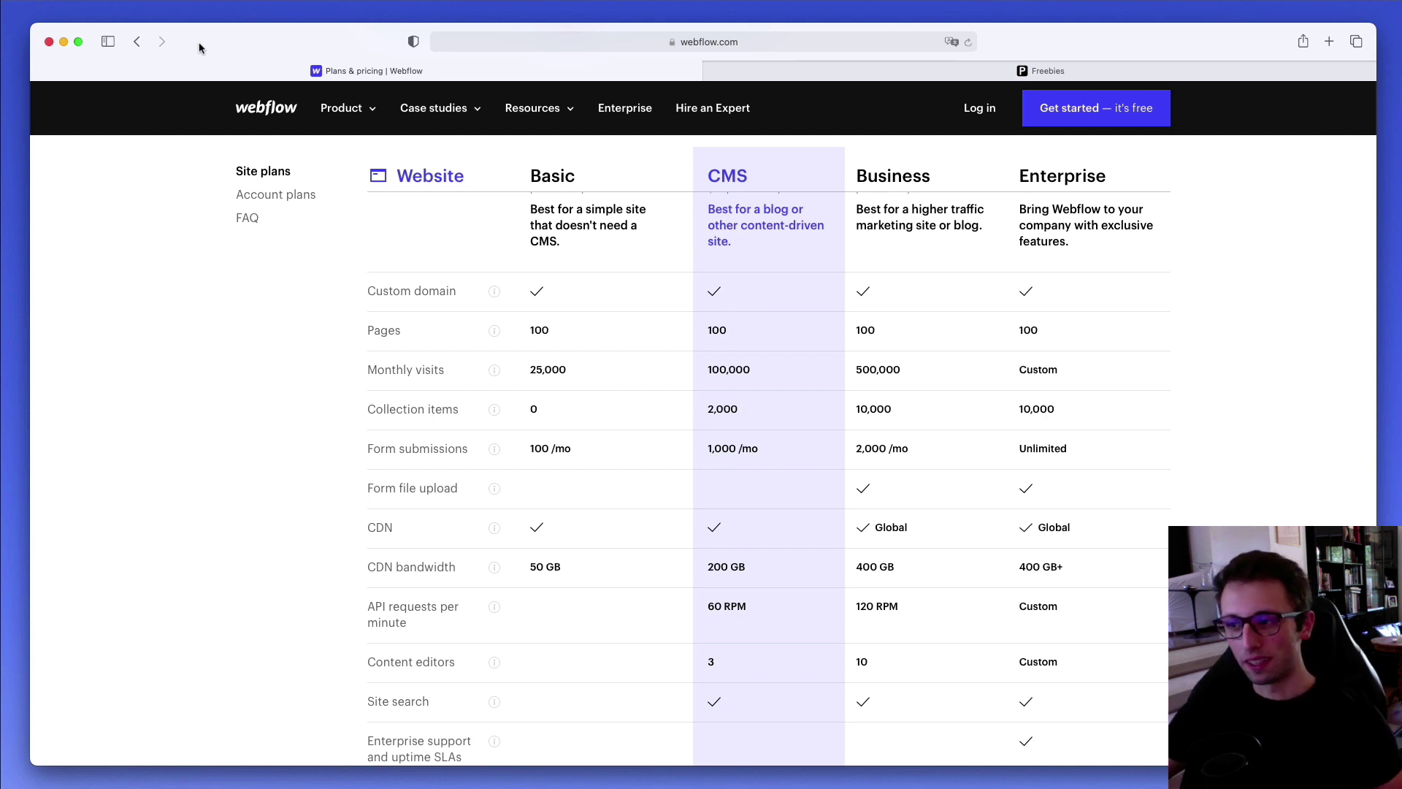
pyautogui.click(745, 69)
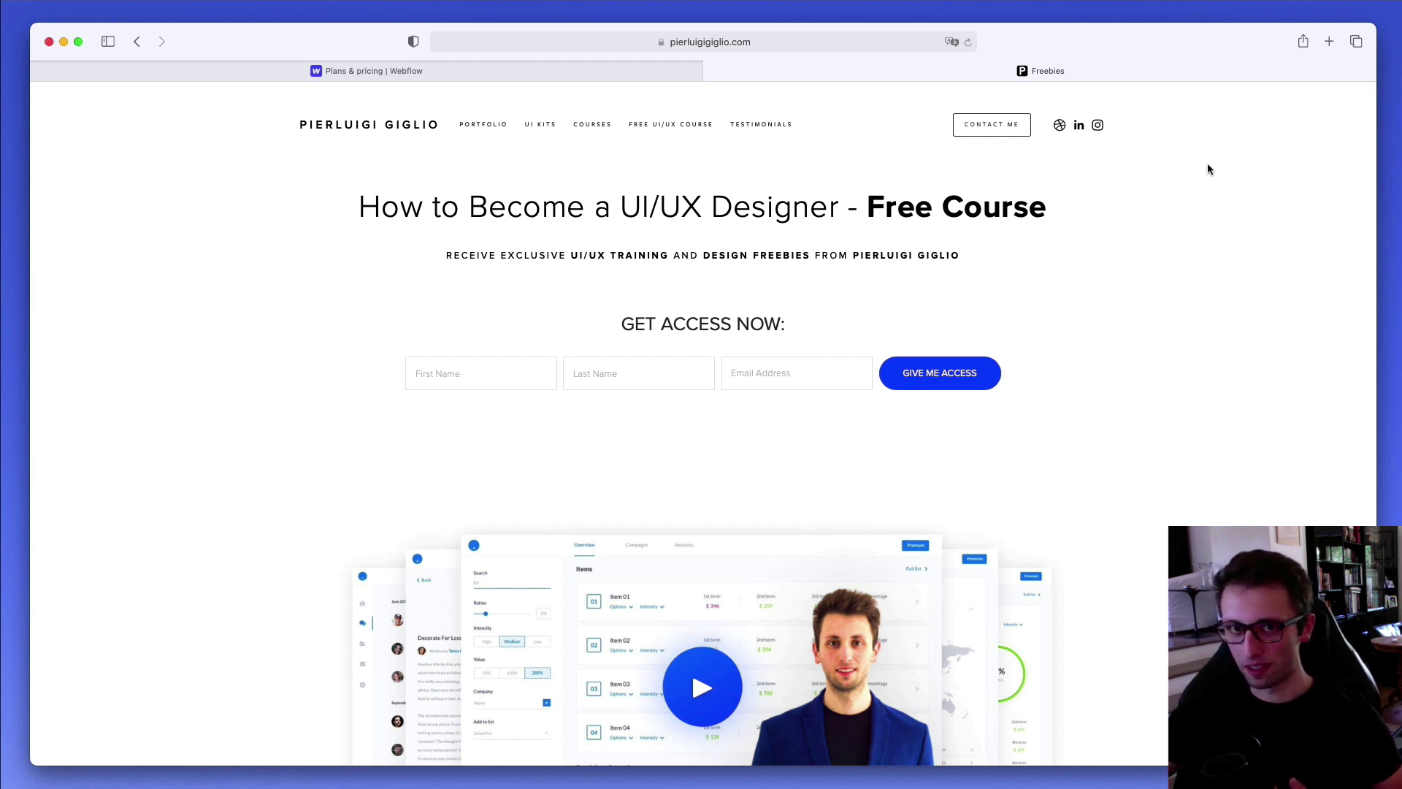
# Browse the freebies page down to the Free Source Files examples, then minimise Safari.
pyautogui.scroll(-1, 1208, 170)
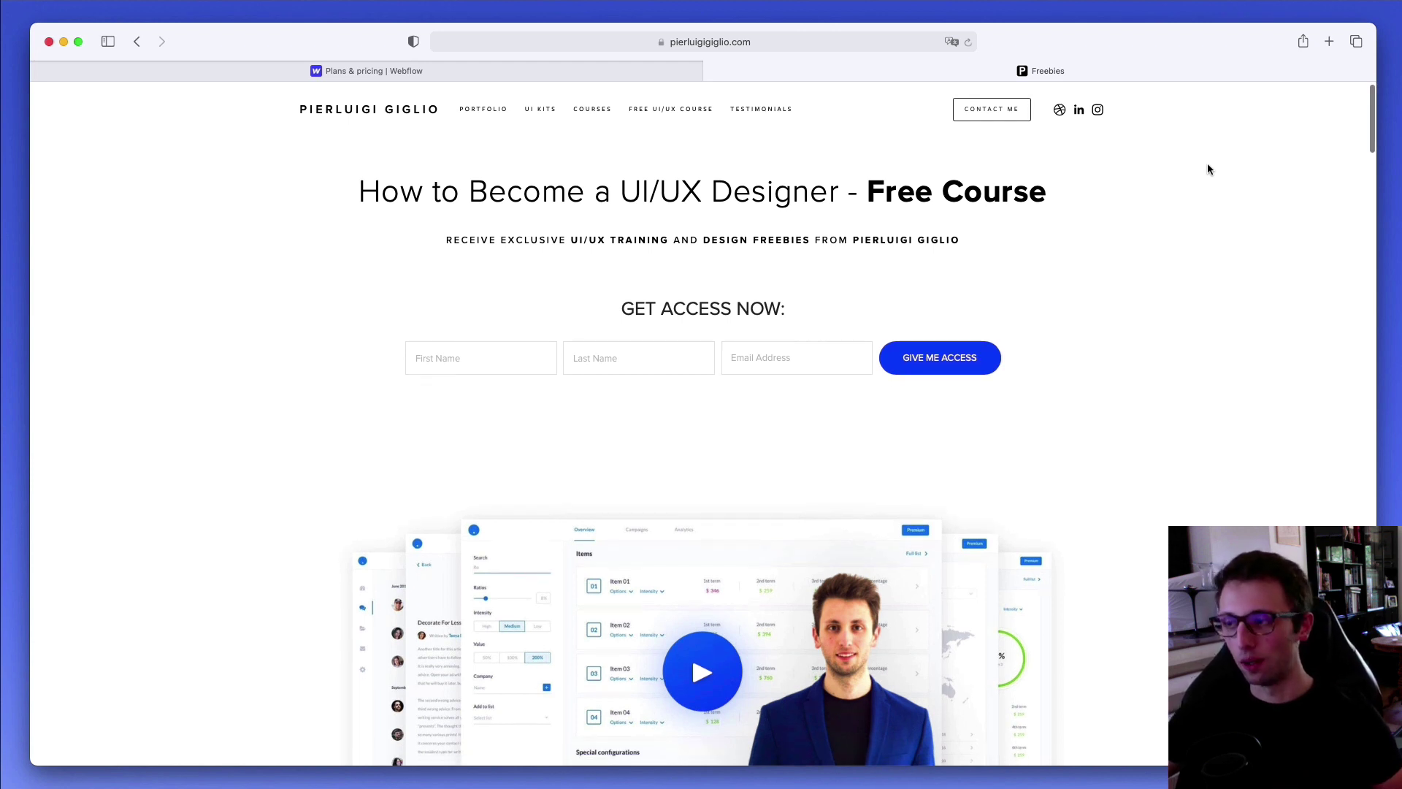
pyautogui.scroll(-6, 1208, 169)
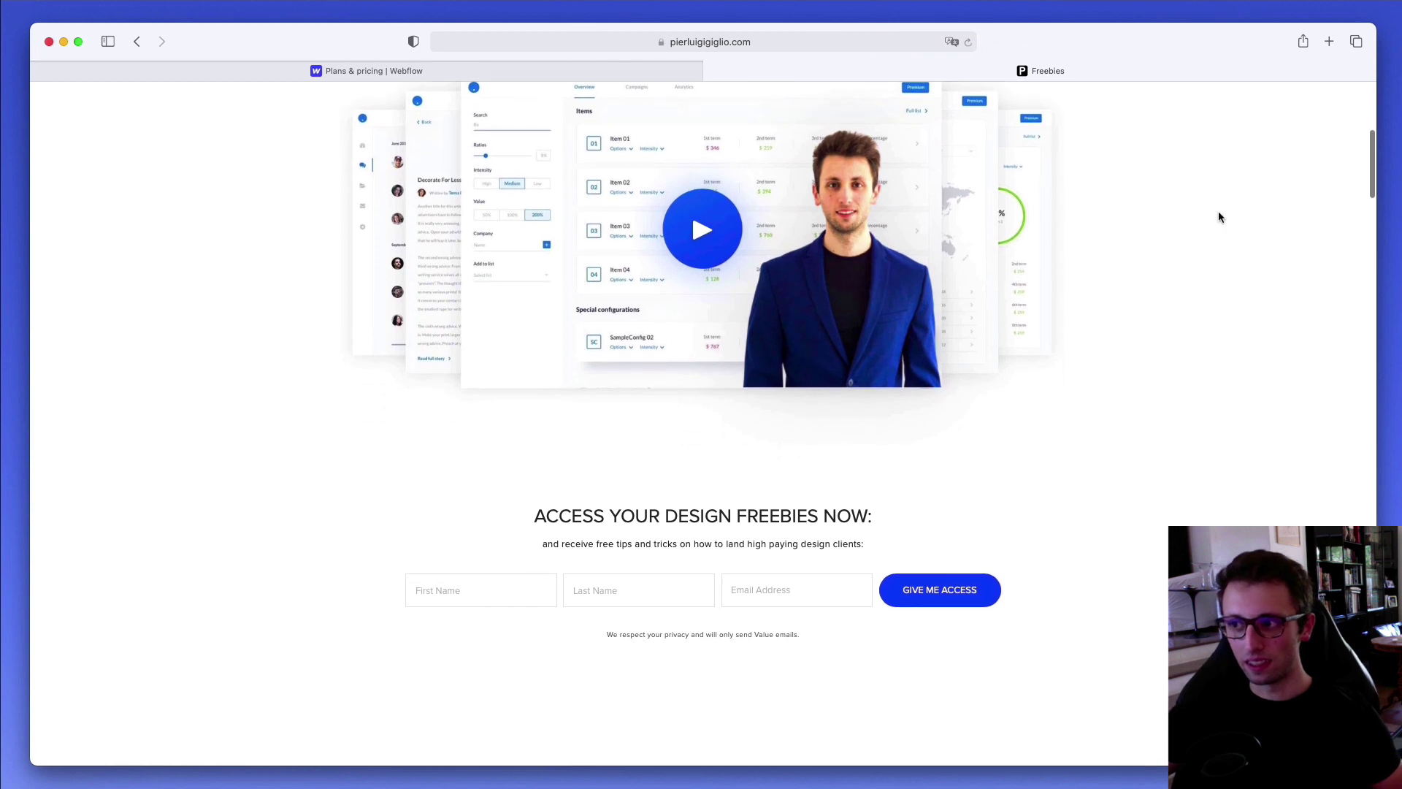
pyautogui.scroll(-5, 1218, 217)
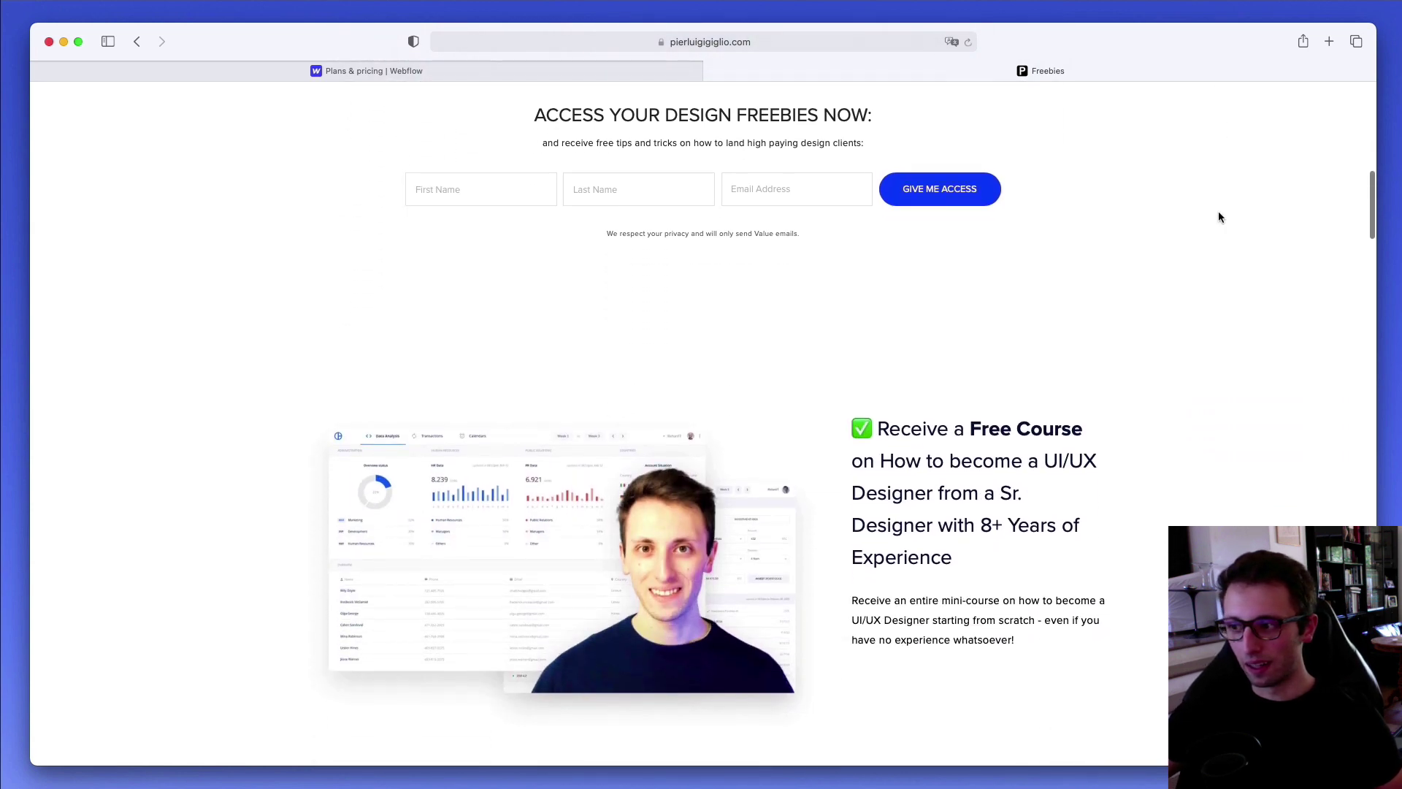
pyautogui.scroll(-3, 1219, 217)
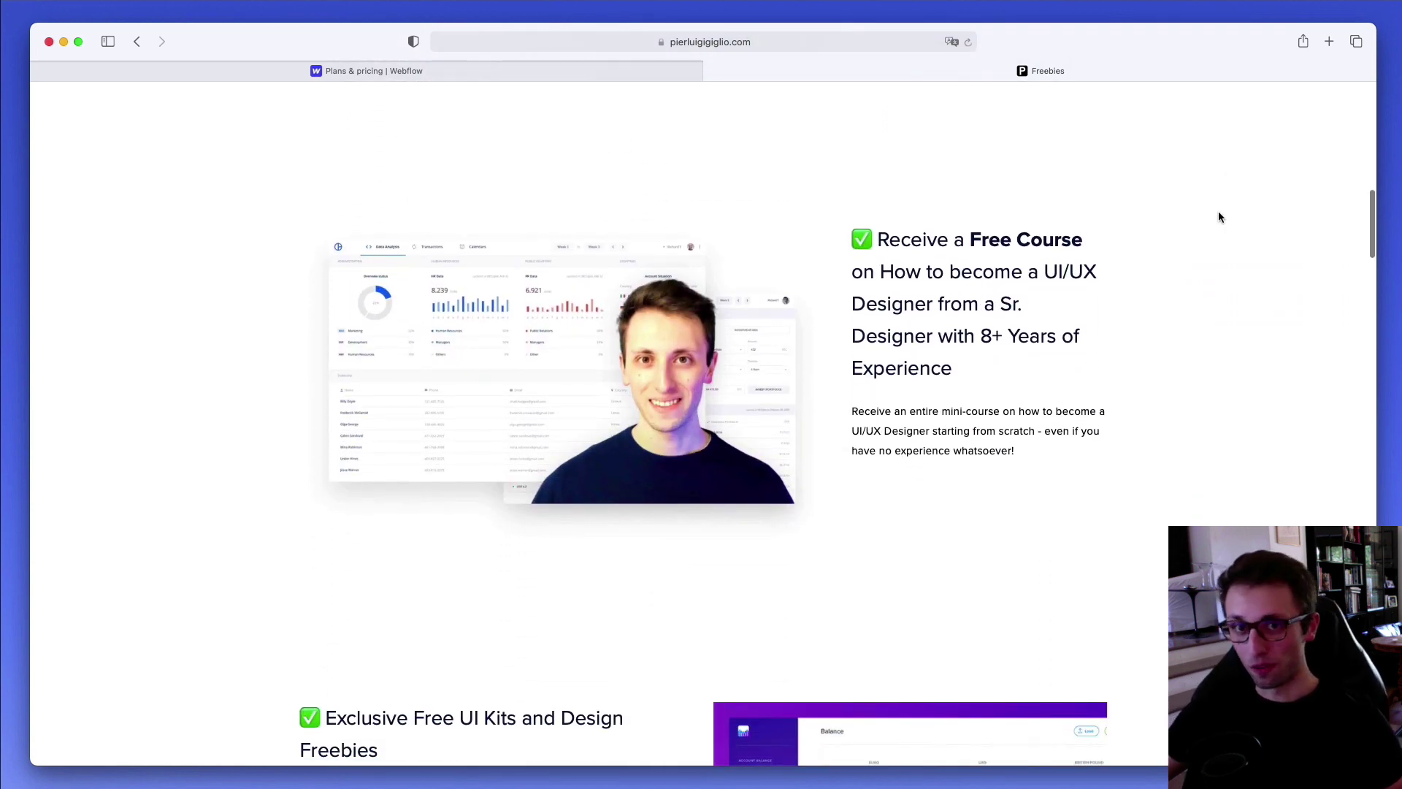
pyautogui.scroll(-10, 1218, 217)
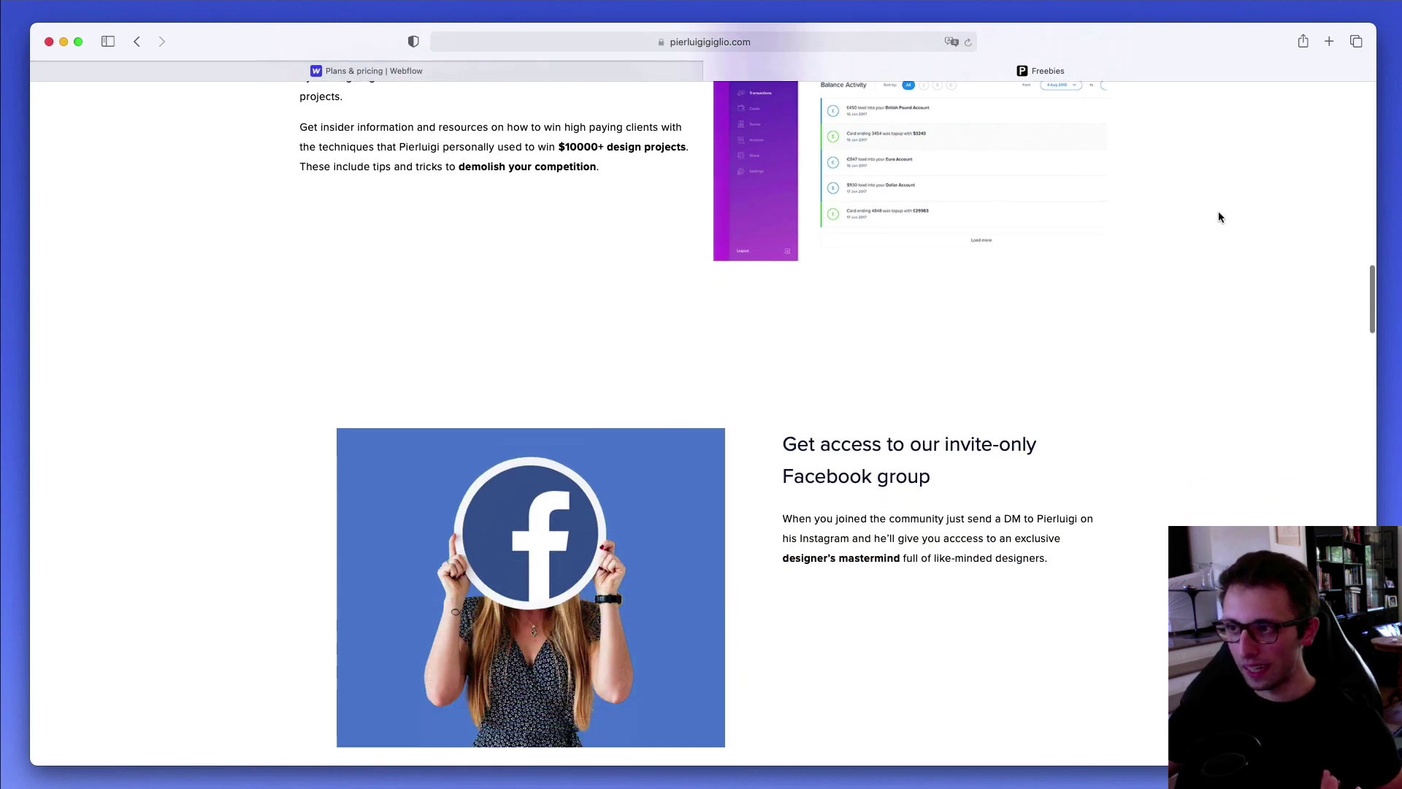
pyautogui.scroll(-10, 1218, 217)
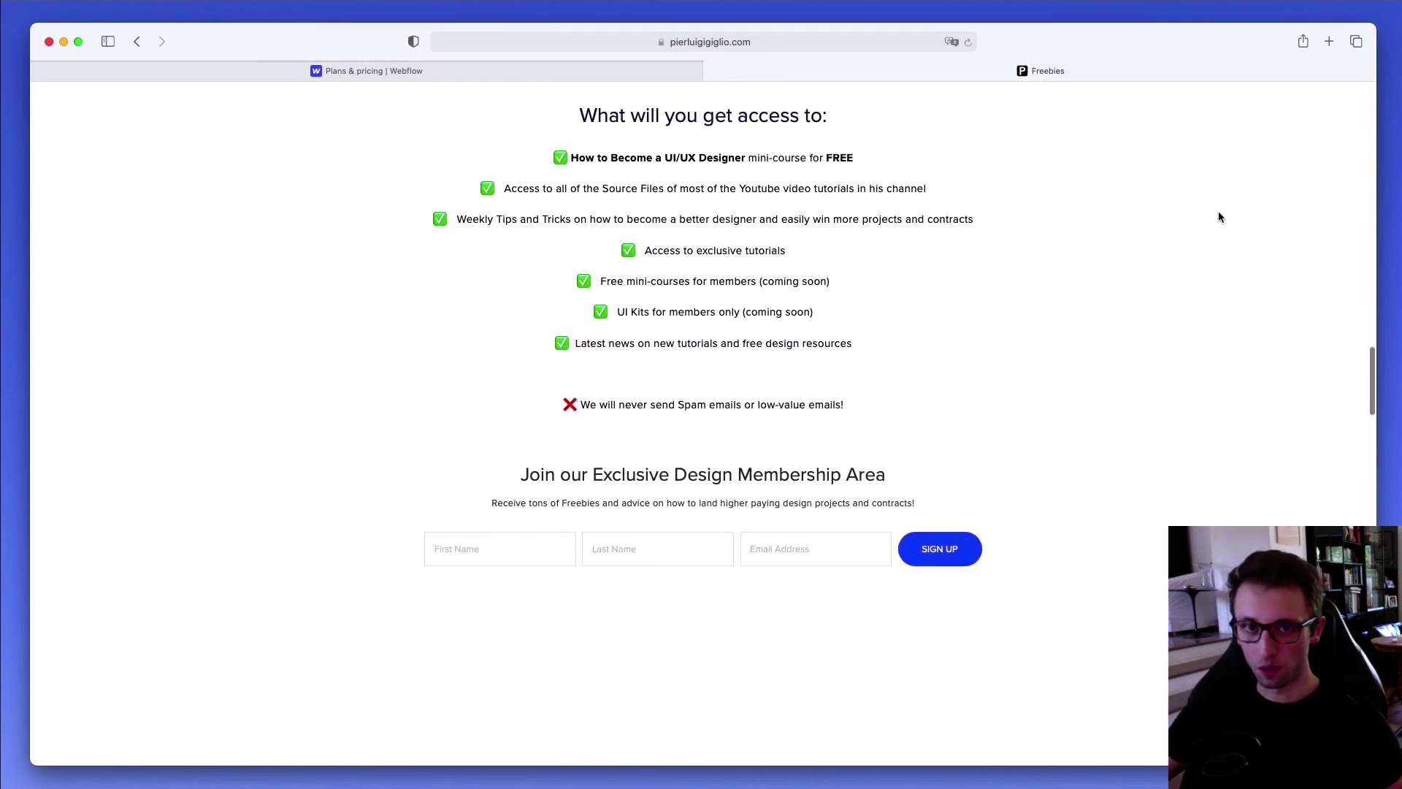
pyautogui.scroll(-6, 1218, 217)
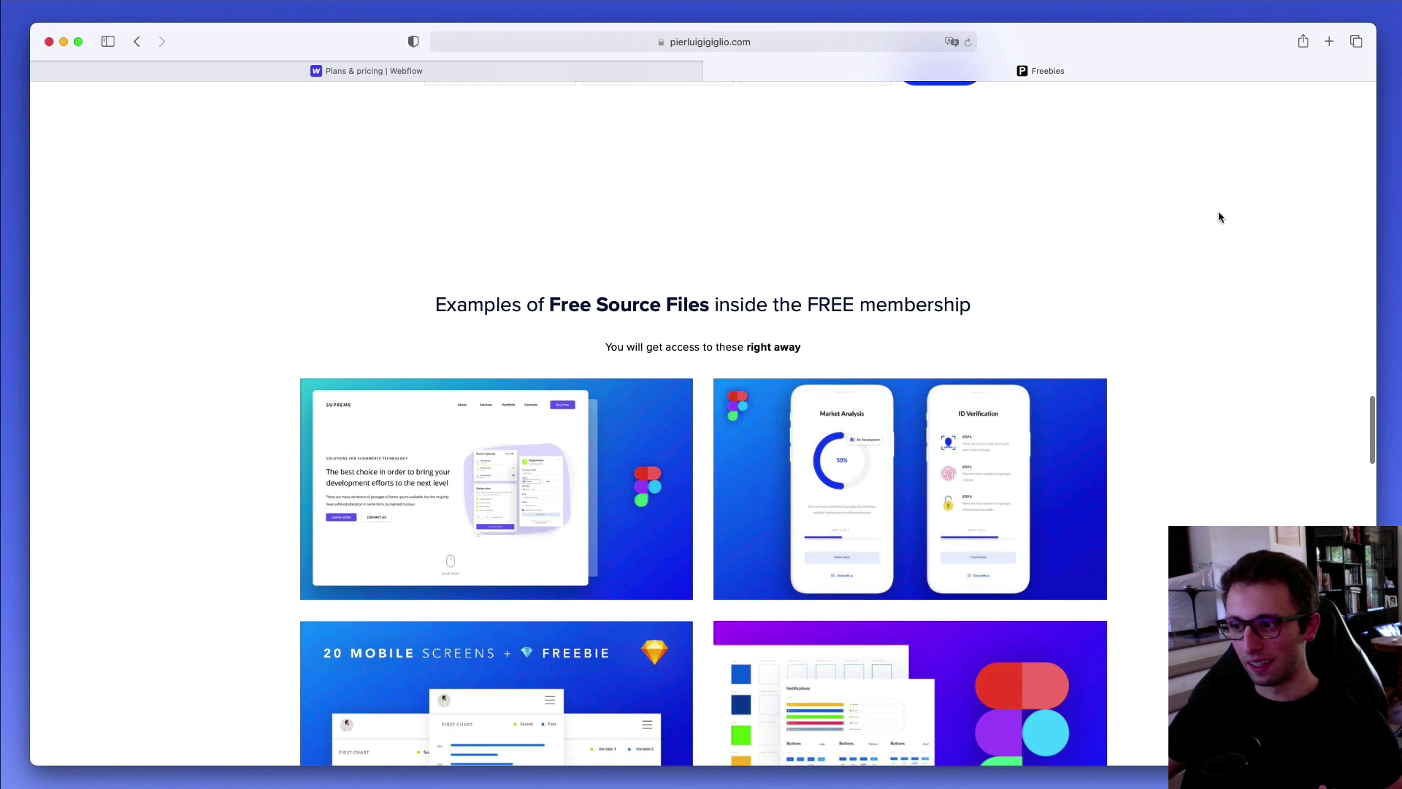
pyautogui.scroll(1, 1219, 217)
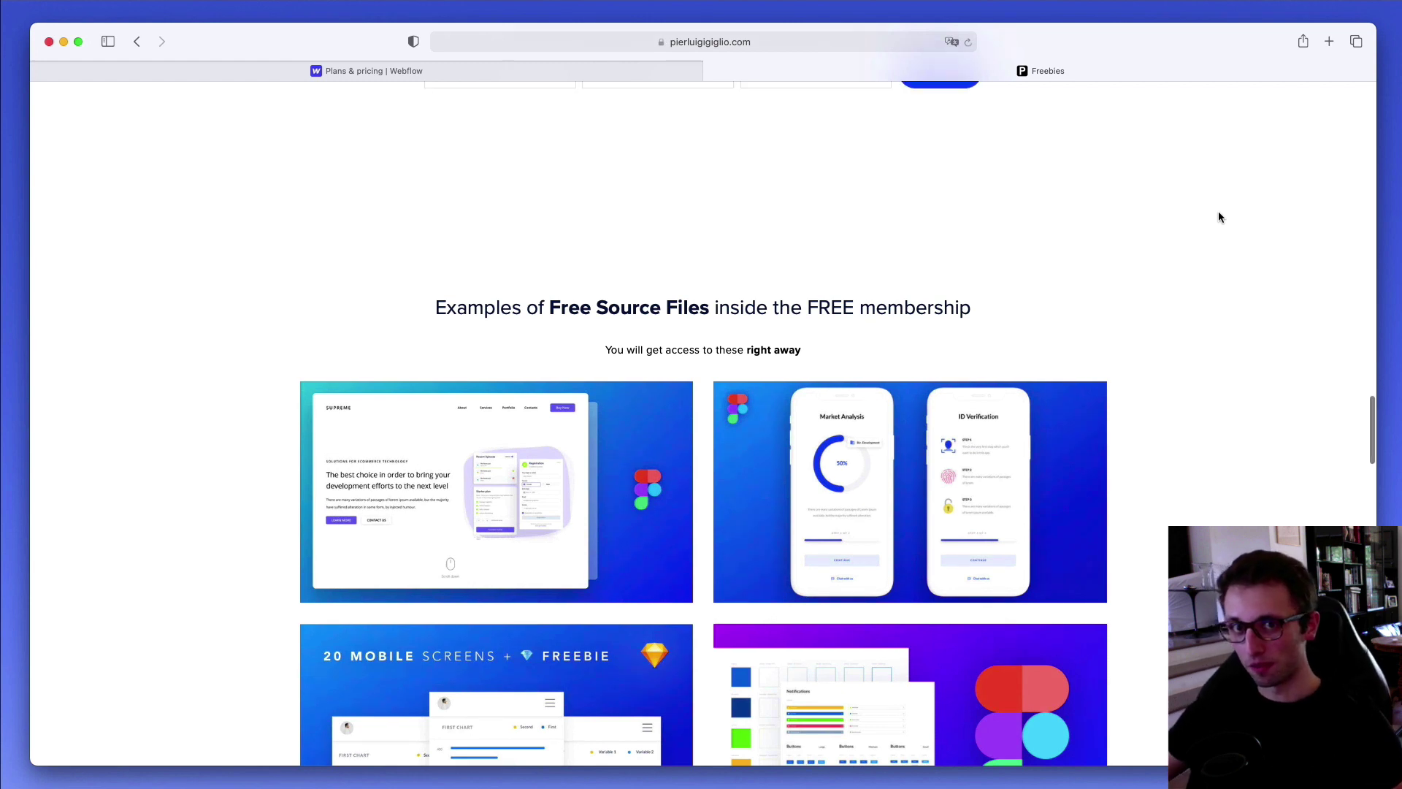
pyautogui.scroll(-1, 1218, 217)
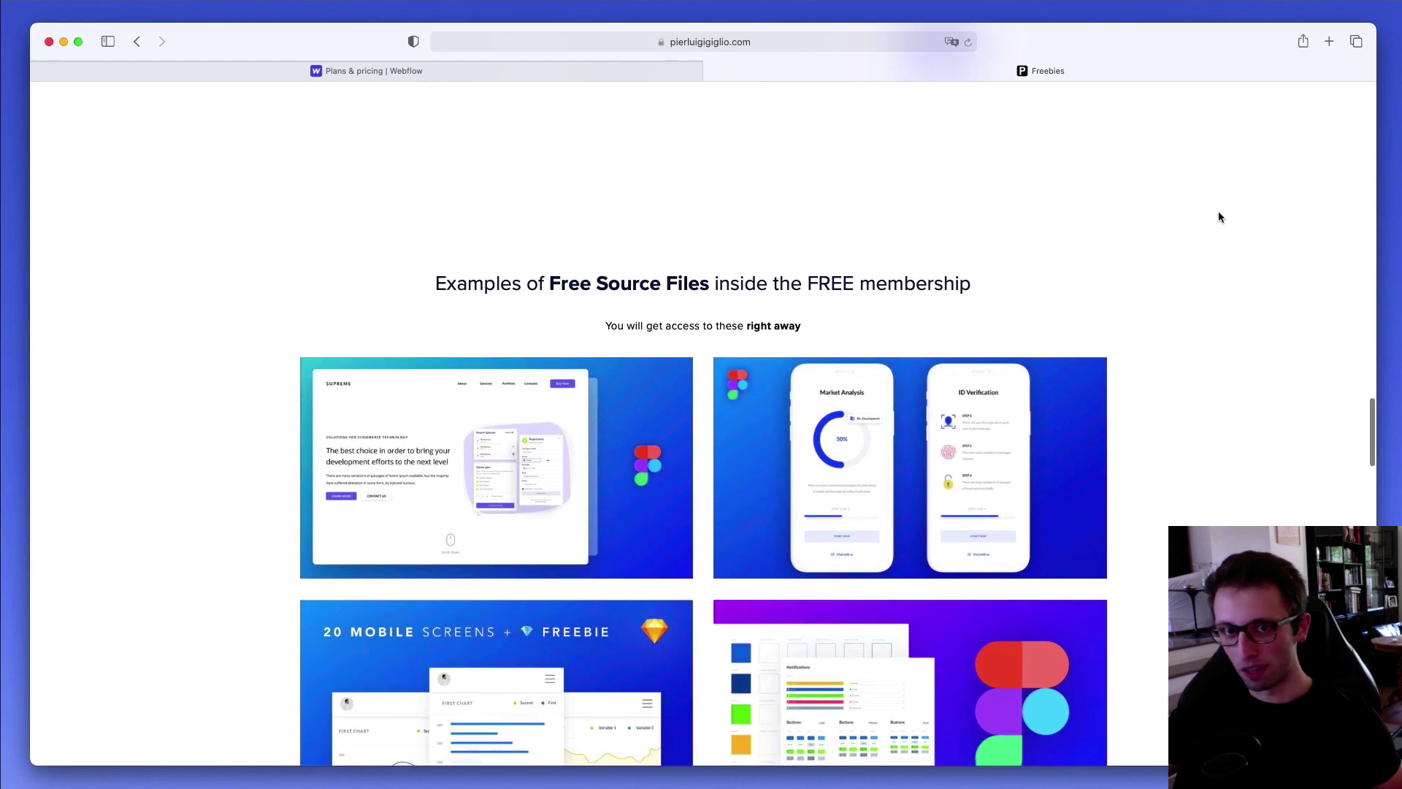
pyautogui.click(65, 42)
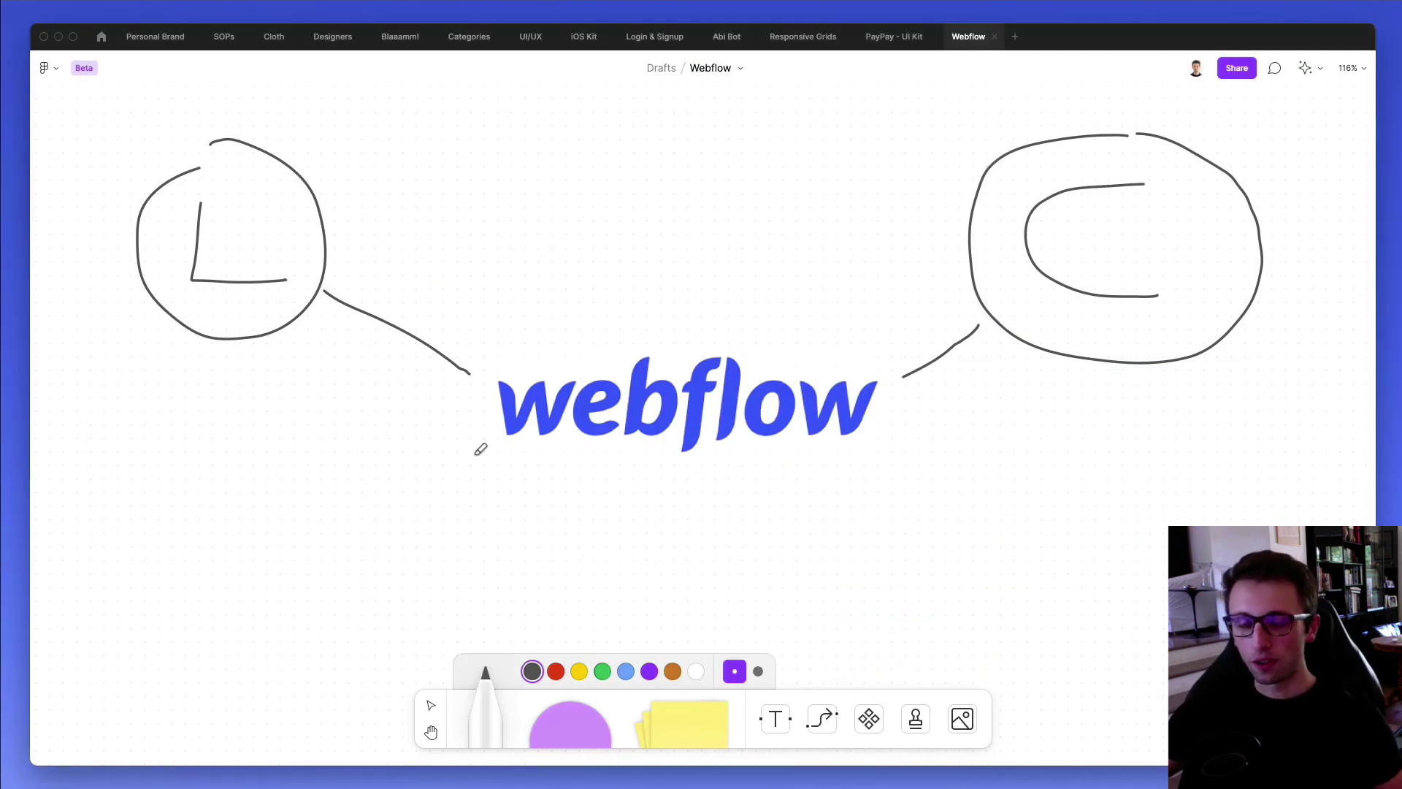
# Draw a letter T below the circled L and enclose it in a freehand circle.
pyautogui.moveTo(240, 508); pyautogui.dragTo(245, 595)
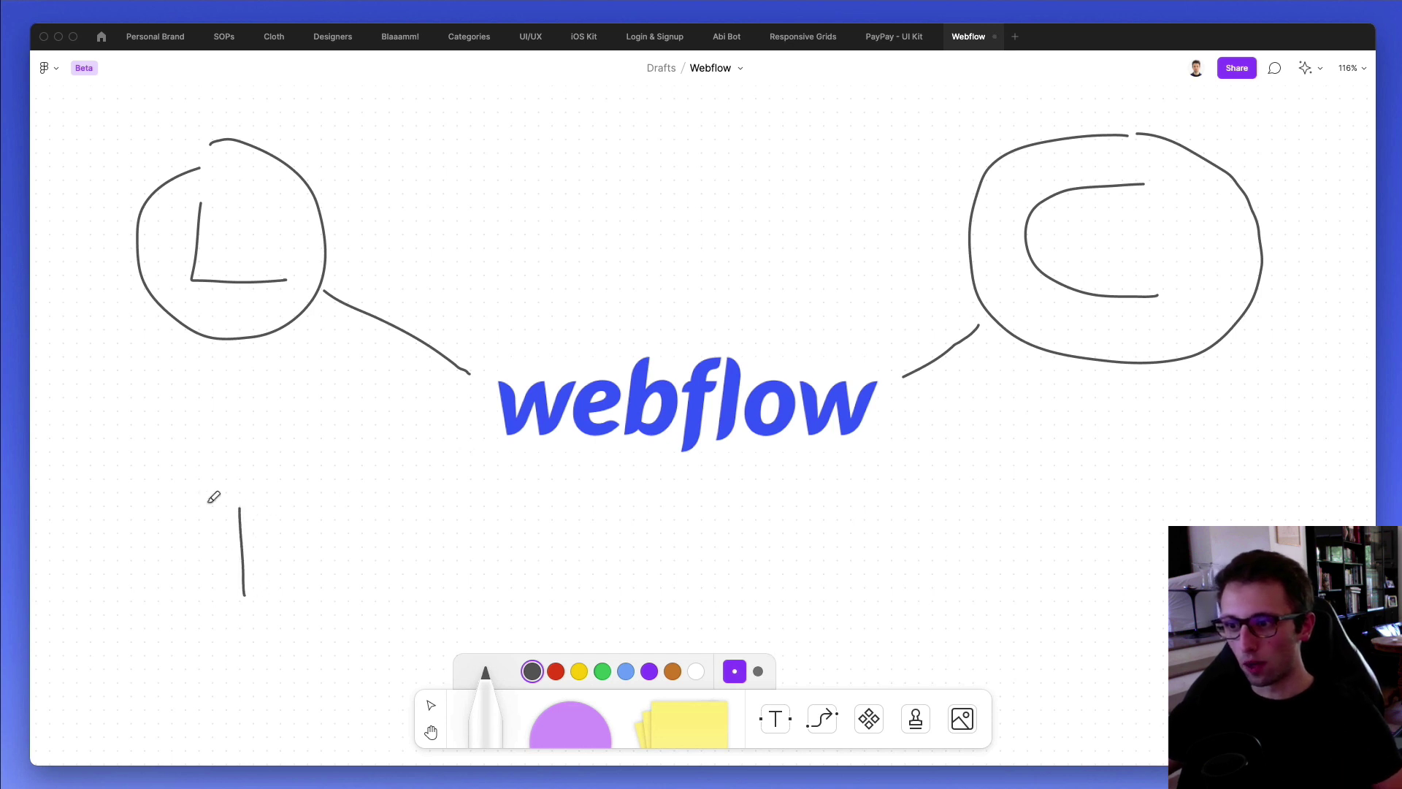
pyautogui.moveTo(199, 492); pyautogui.dragTo(284, 494)
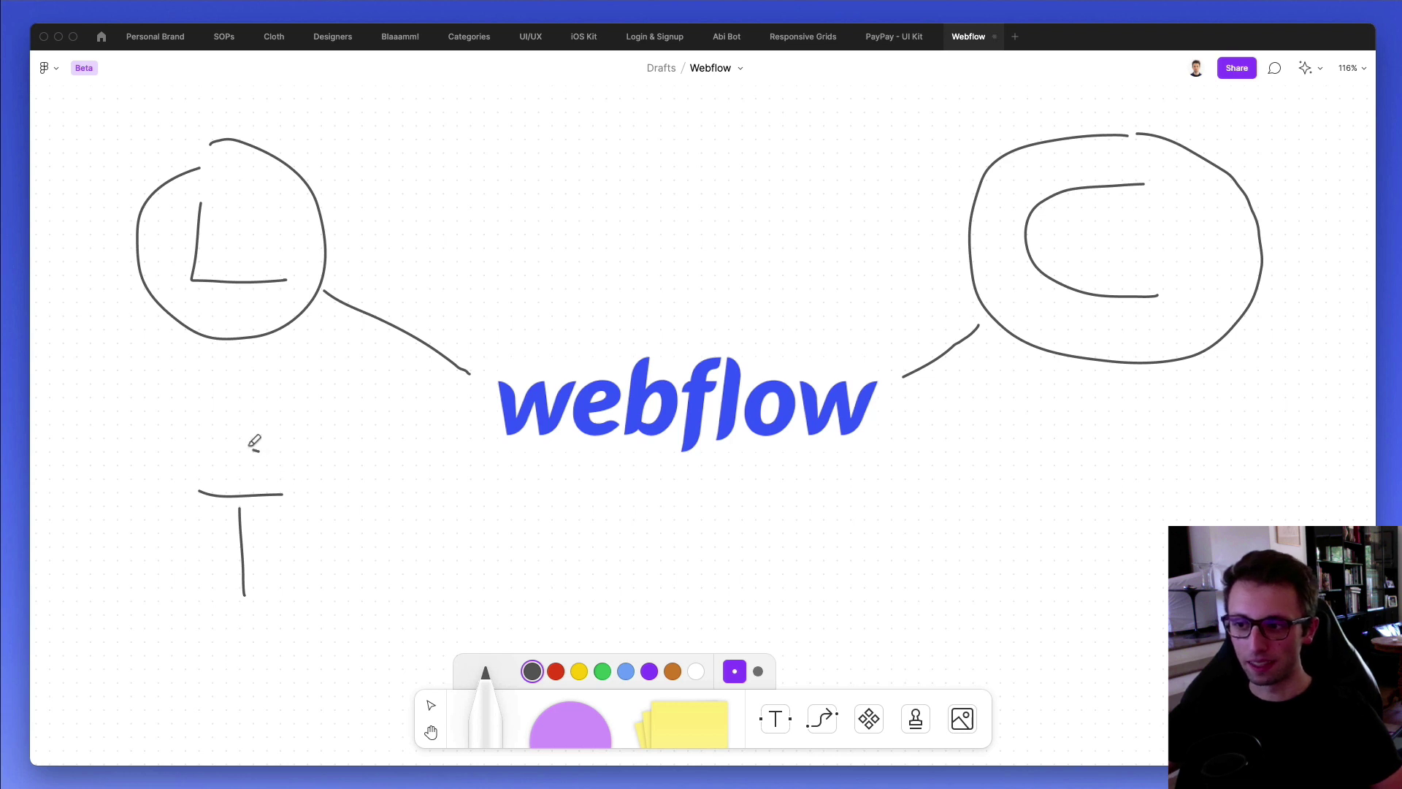
pyautogui.moveTo(265, 443)
pyautogui.mouseDown()
pyautogui.moveTo(159, 563)
pyautogui.moveTo(208, 614)
pyautogui.moveTo(293, 619)
pyautogui.moveTo(355, 497)
pyautogui.moveTo(269, 435)
pyautogui.mouseUp()
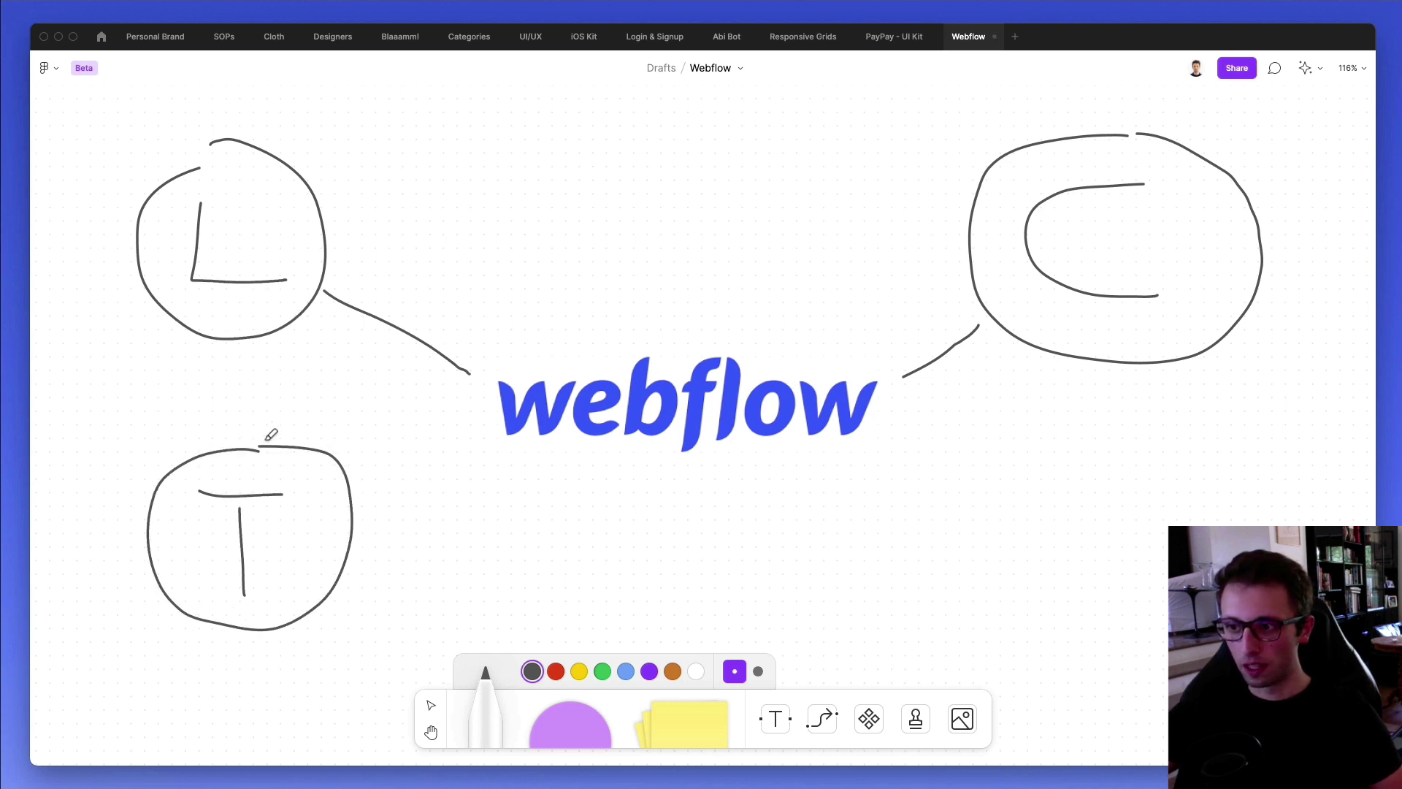
pyautogui.moveTo(378, 484); pyautogui.dragTo(480, 434)
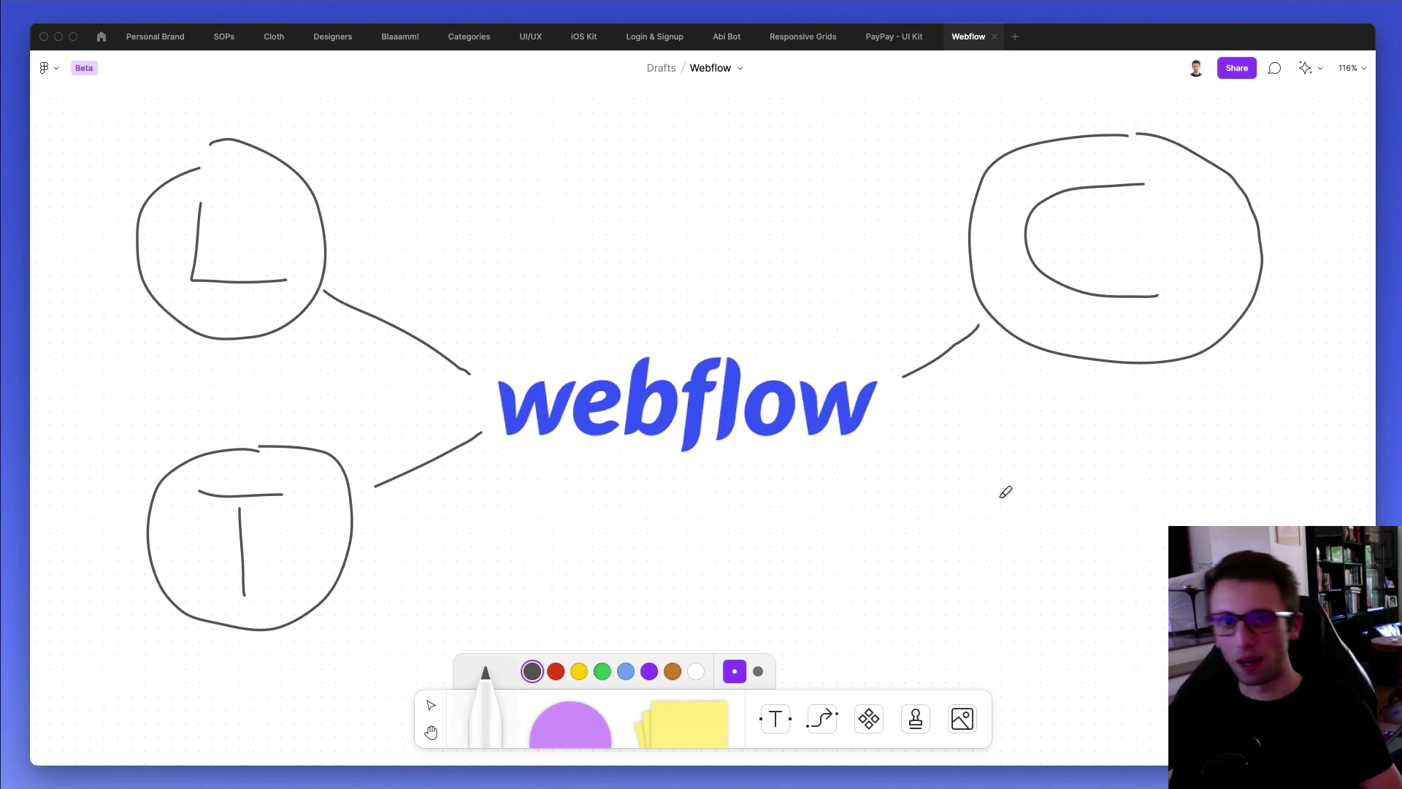
# Pan the canvas slightly to review the logo linked to circled L, C and T.
pyautogui.scroll(3, 1006, 492)
pyautogui.scroll(-3, 1003, 489)
pyautogui.hscroll(3, 1003, 490)
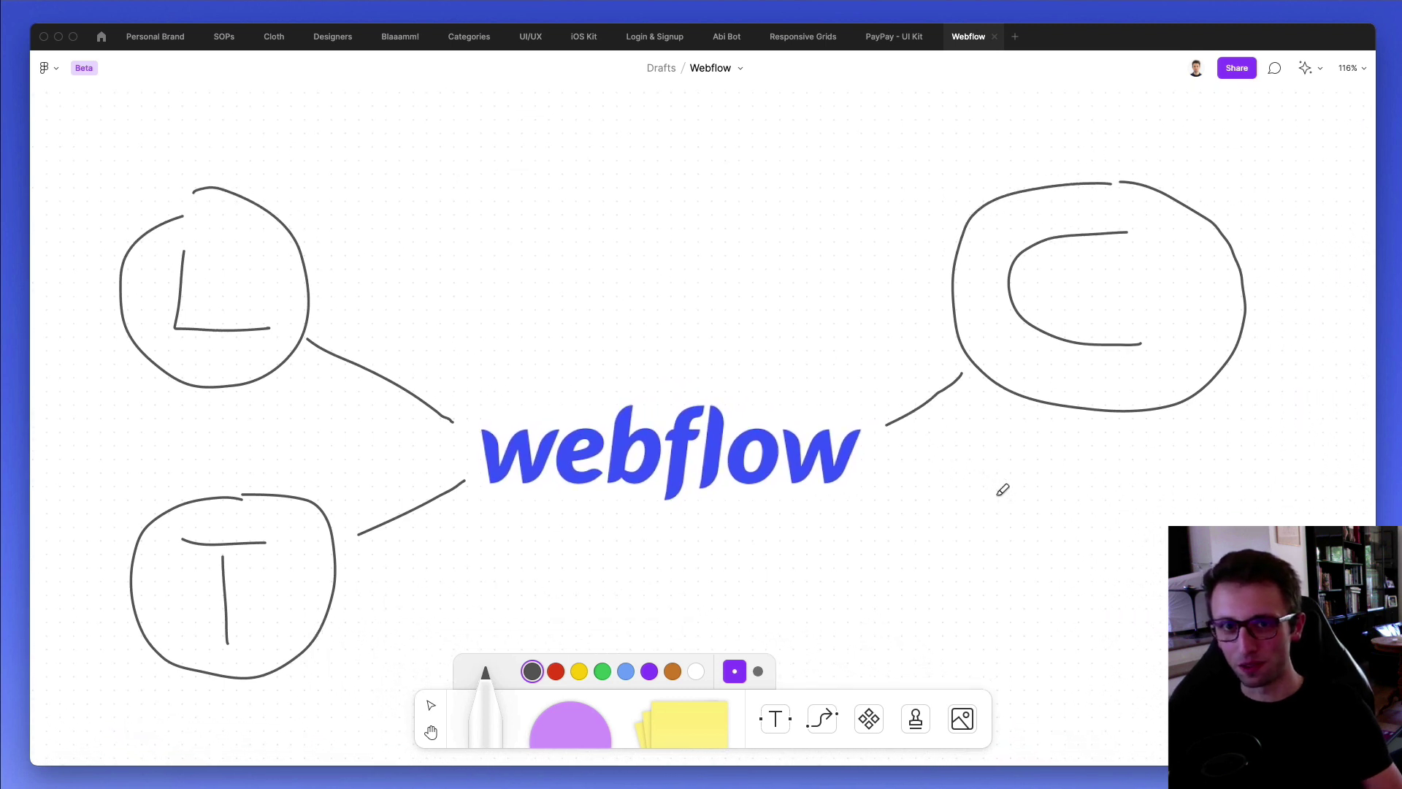